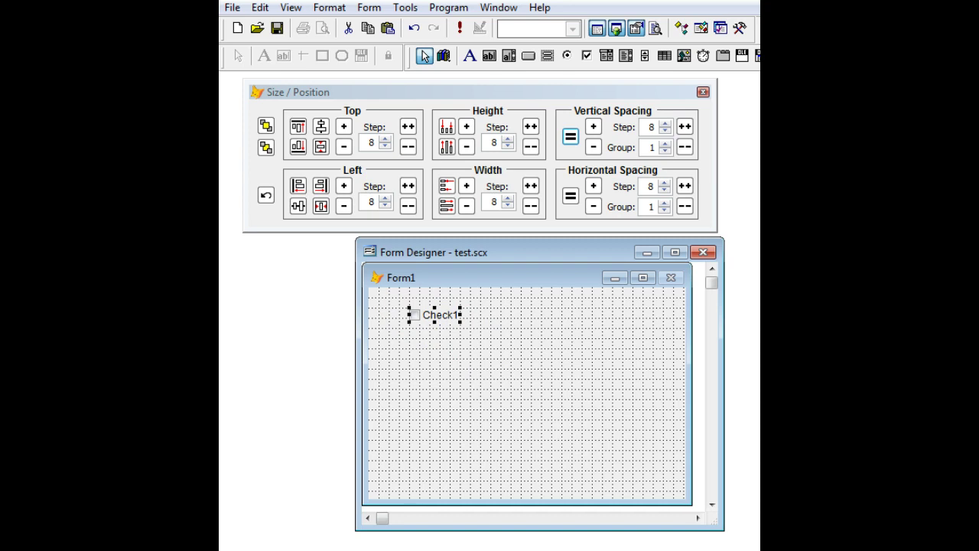
# Duplicate the check box twice and equalize the vertical spacing of all three check boxes.
pyautogui.hotkey('ctrl', 'v')
pyautogui.hotkey('ctrl', 'v')
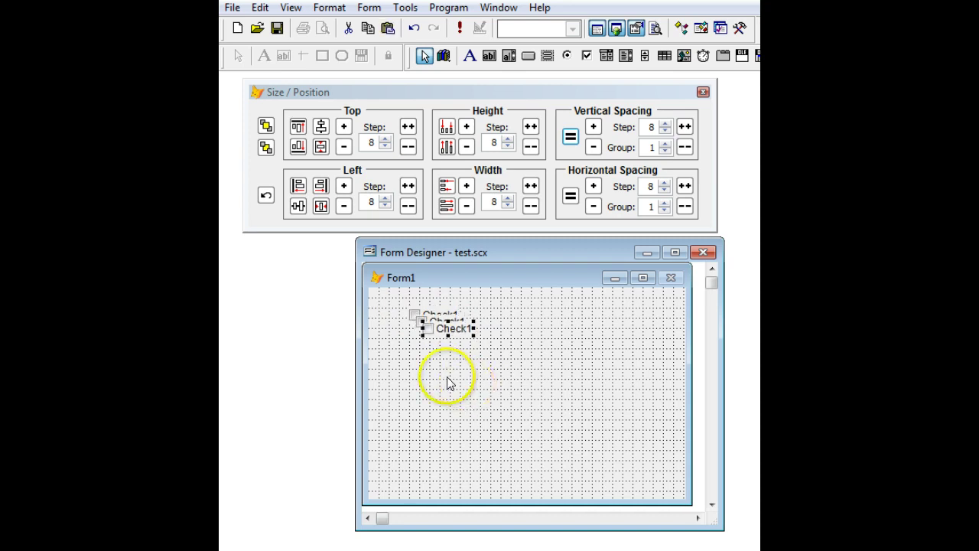
pyautogui.click(431, 367)
pyautogui.moveTo(492, 296); pyautogui.dragTo(500, 298)
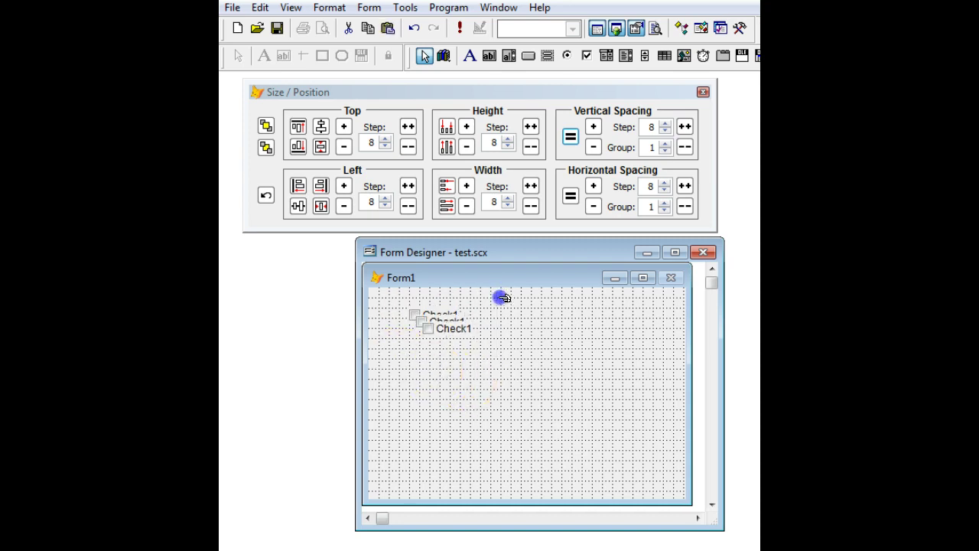
pyautogui.click(570, 136)
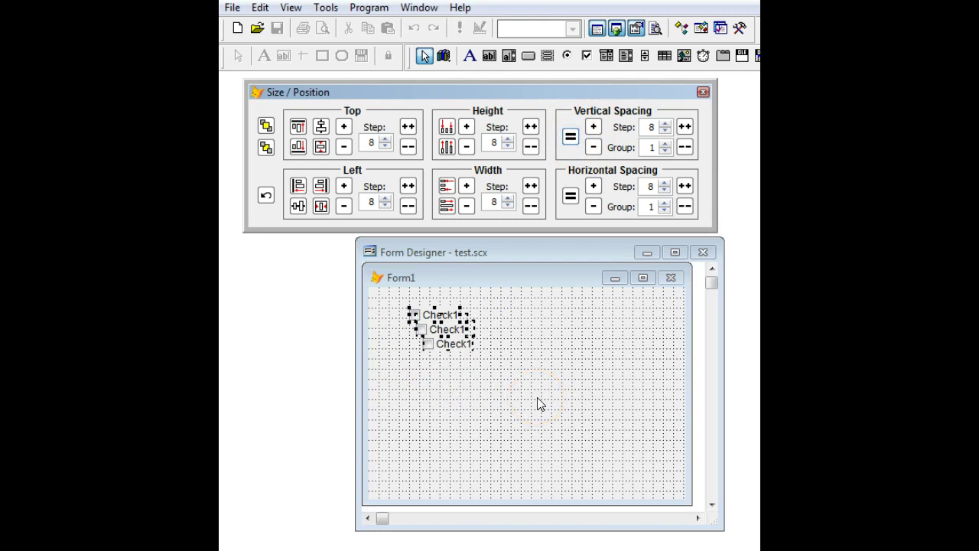
# Delete all three check boxes from the form.
pyautogui.click(423, 394)
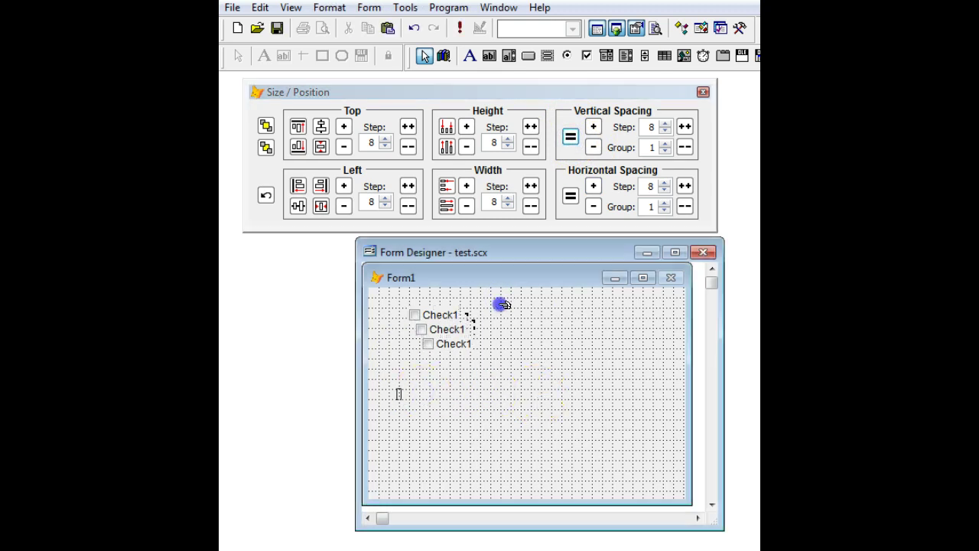
pyautogui.moveTo(502, 305); pyautogui.dragTo(501, 309)
pyautogui.press('Delete')
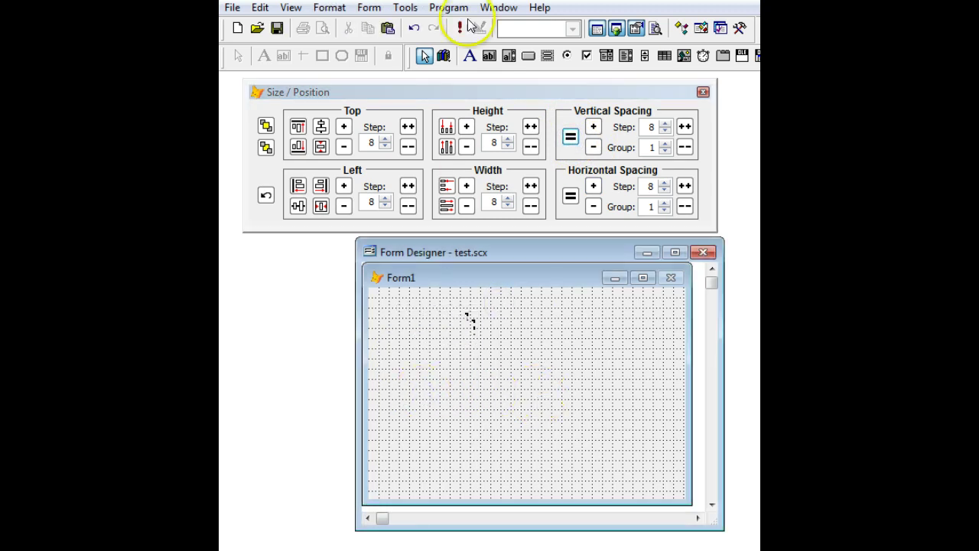
# Add a label near the form's upper left and a text box just to its right.
pyautogui.click(470, 55)
pyautogui.click(420, 315)
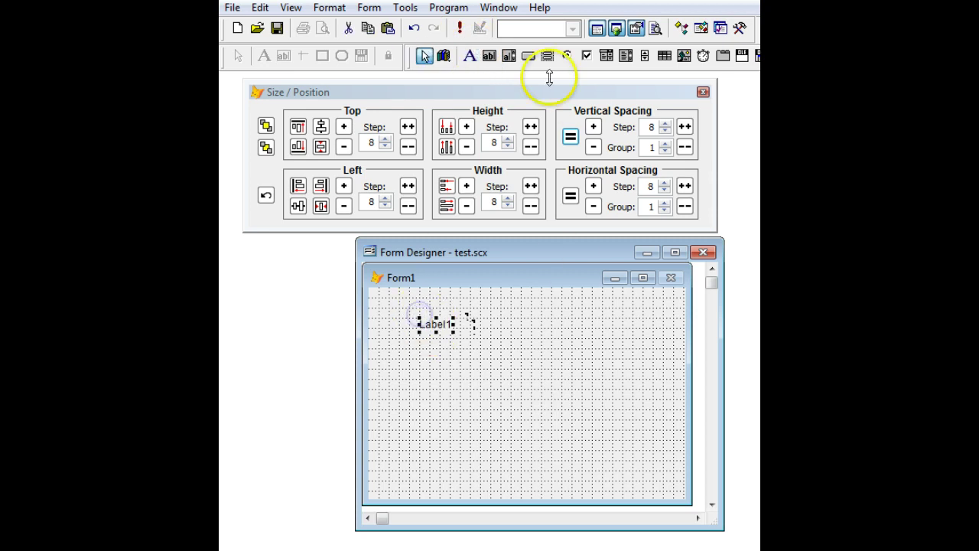
pyautogui.click(489, 55)
pyautogui.click(469, 317)
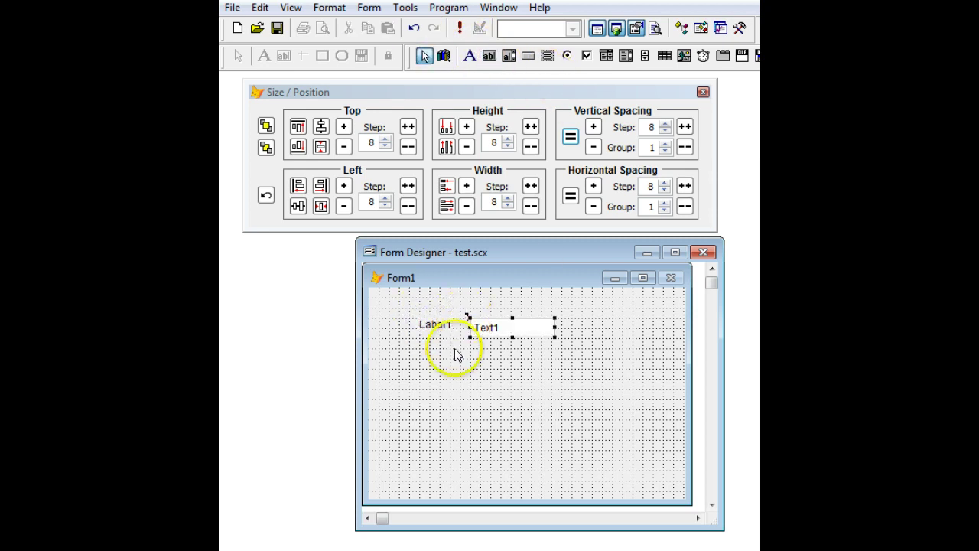
# Duplicate the label and text box pair twice and equalize the vertical spacing of all six controls.
pyautogui.moveTo(417, 360); pyautogui.dragTo(541, 309)
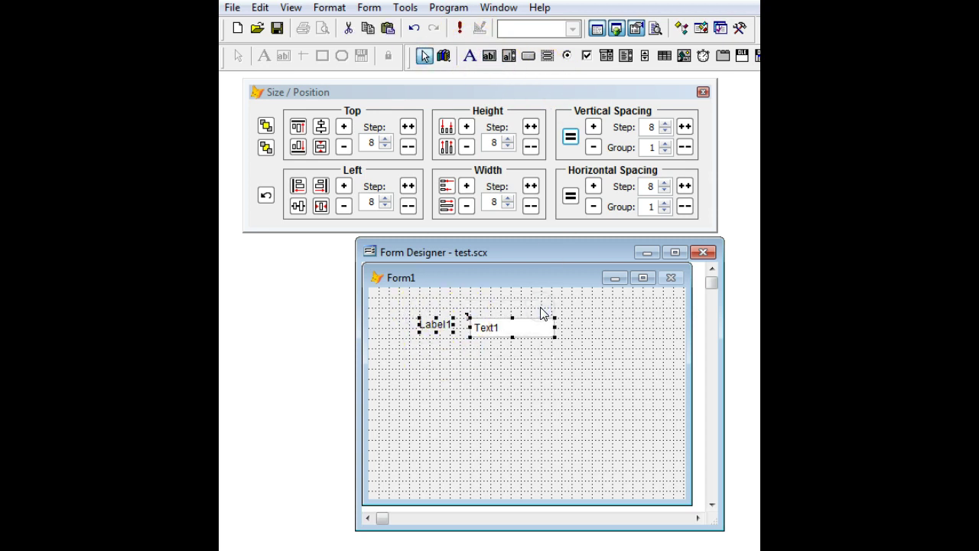
pyautogui.hotkey('ctrl', 'v')
pyautogui.hotkey('ctrl', 'v')
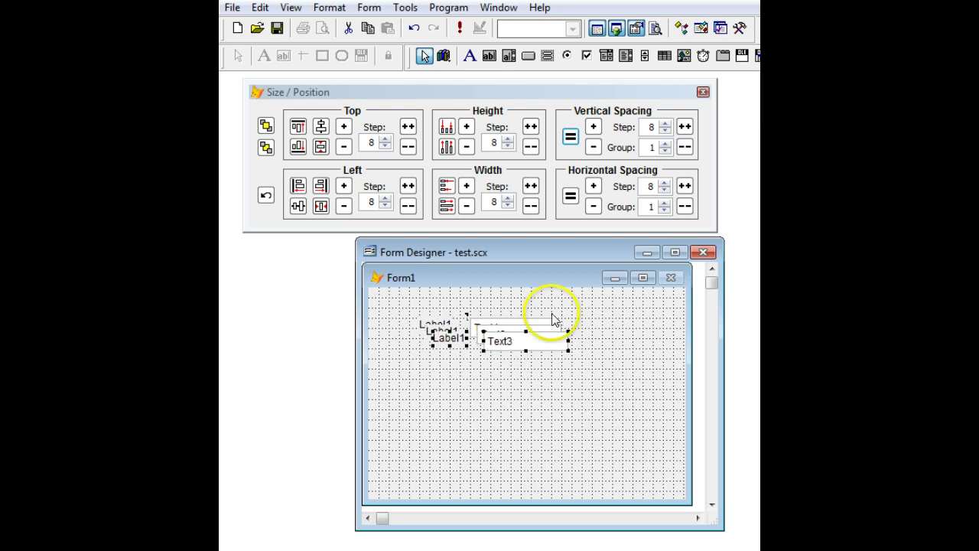
pyautogui.click(506, 405)
pyautogui.moveTo(423, 395); pyautogui.dragTo(560, 302)
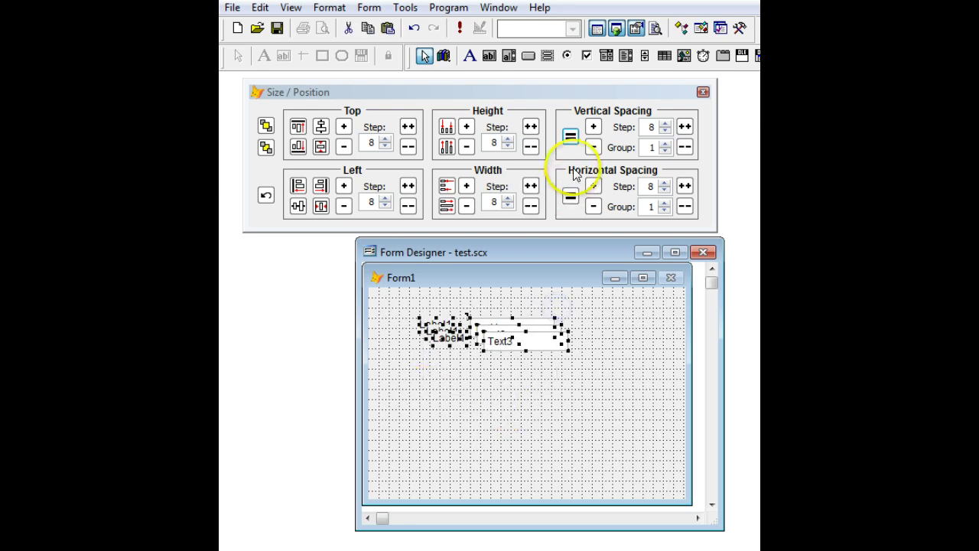
pyautogui.click(571, 140)
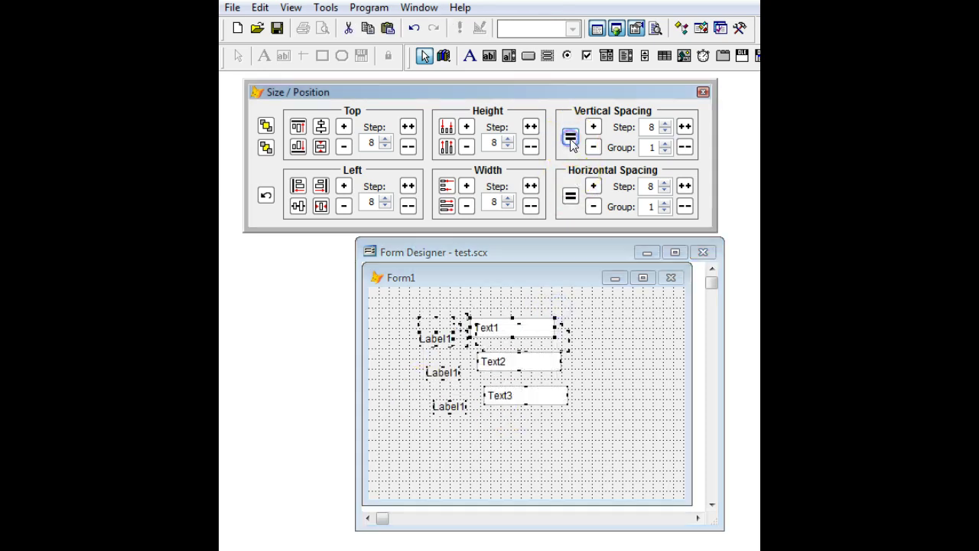
# Delete the lower two label and text box pairs, keeping only the first row.
pyautogui.click(620, 353)
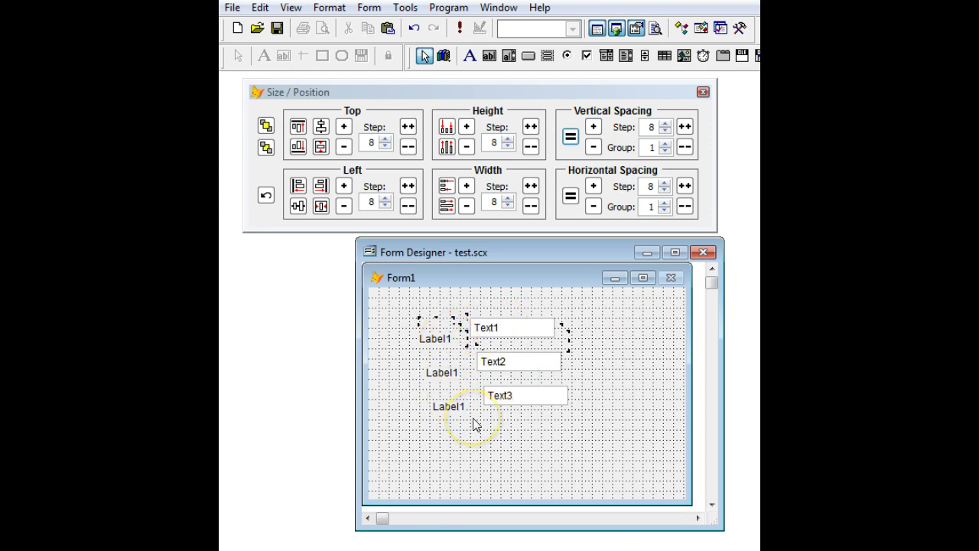
pyautogui.moveTo(439, 430); pyautogui.dragTo(439, 429)
pyautogui.moveTo(526, 363); pyautogui.dragTo(523, 360)
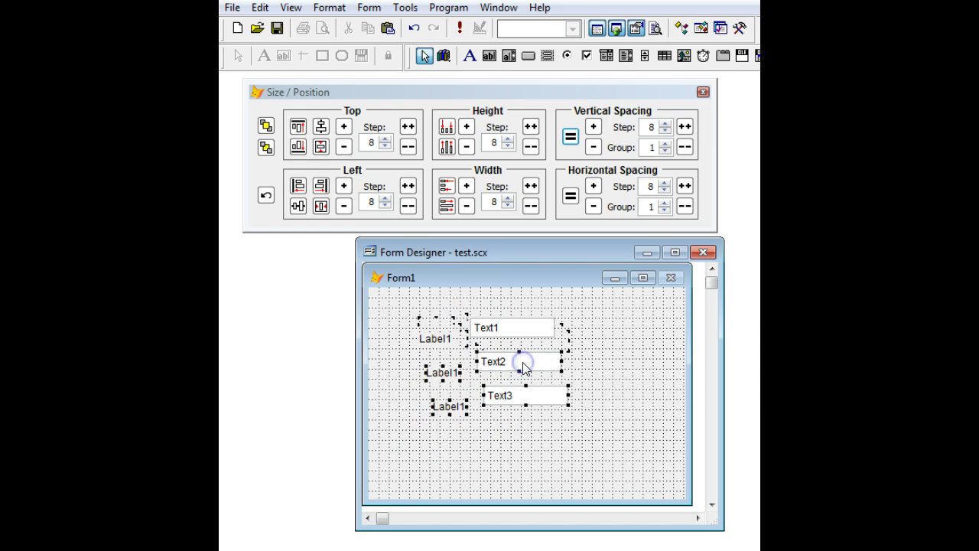
pyautogui.press('Delete')
# Align the tops of the remaining label and text box.
pyautogui.click(426, 341)
pyautogui.keyDown('shift'); pyautogui.click(510, 328); pyautogui.keyUp('shift')
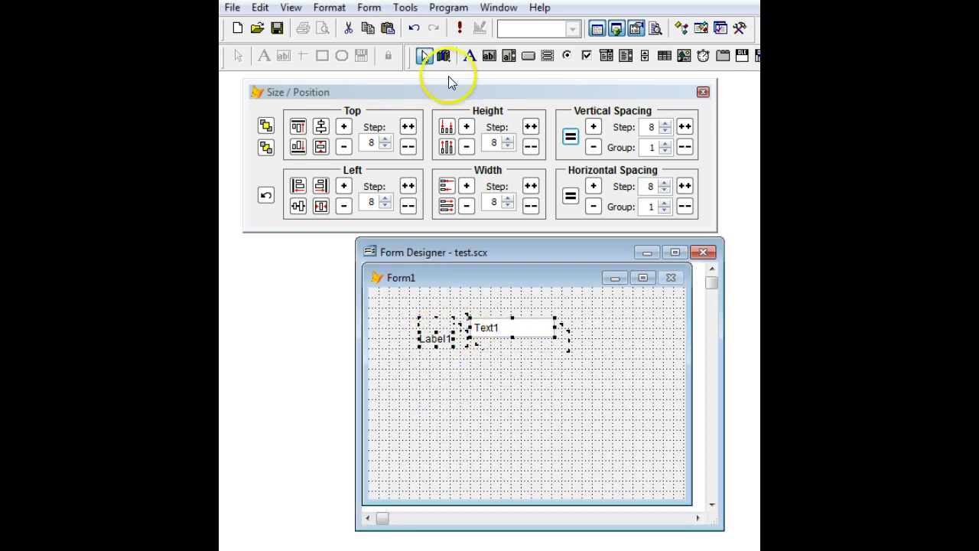
pyautogui.click(297, 127)
# Duplicate the label and text box pair and nudge the copy down slightly.
pyautogui.moveTo(443, 357); pyautogui.dragTo(497, 321)
pyautogui.hotkey('ctrl', 'c')
pyautogui.hotkey('ctrl', 'v')
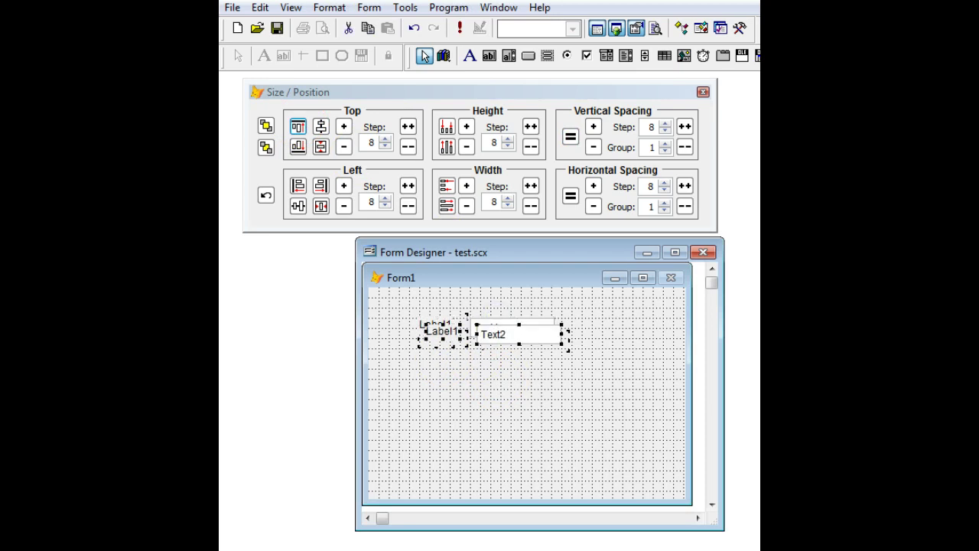
pyautogui.press('Down')
pyautogui.press('Down')
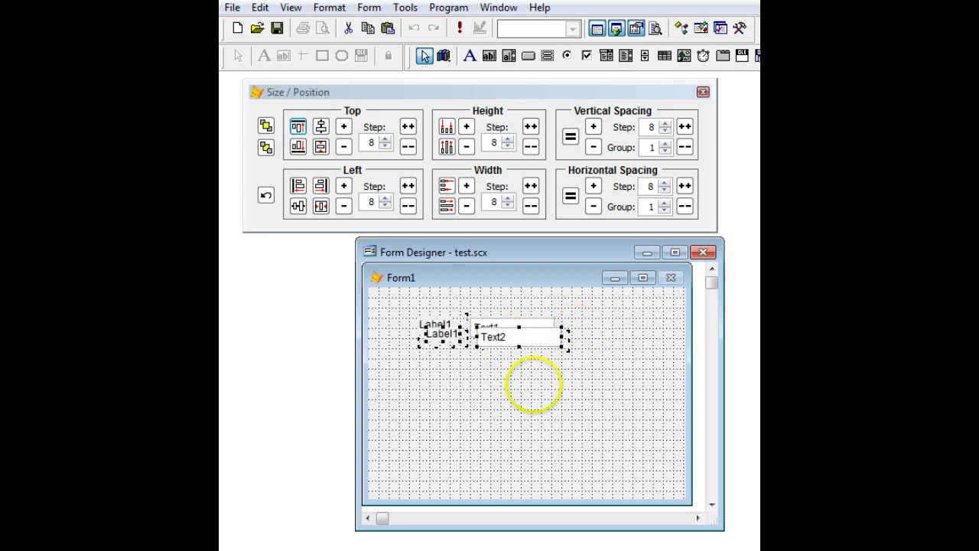
# Examine how the controls form two rows by selecting each label and text box pair in turn.
pyautogui.click(447, 329)
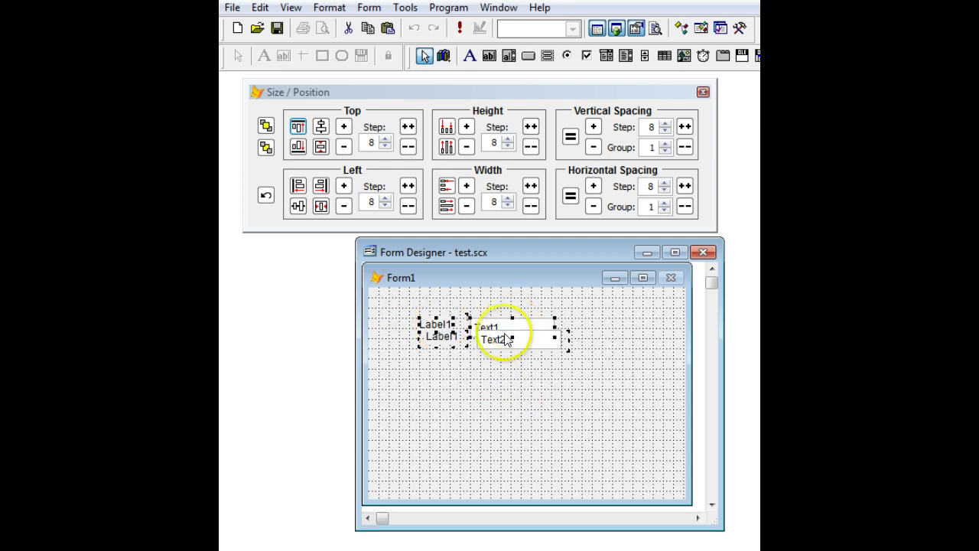
pyautogui.click(477, 372)
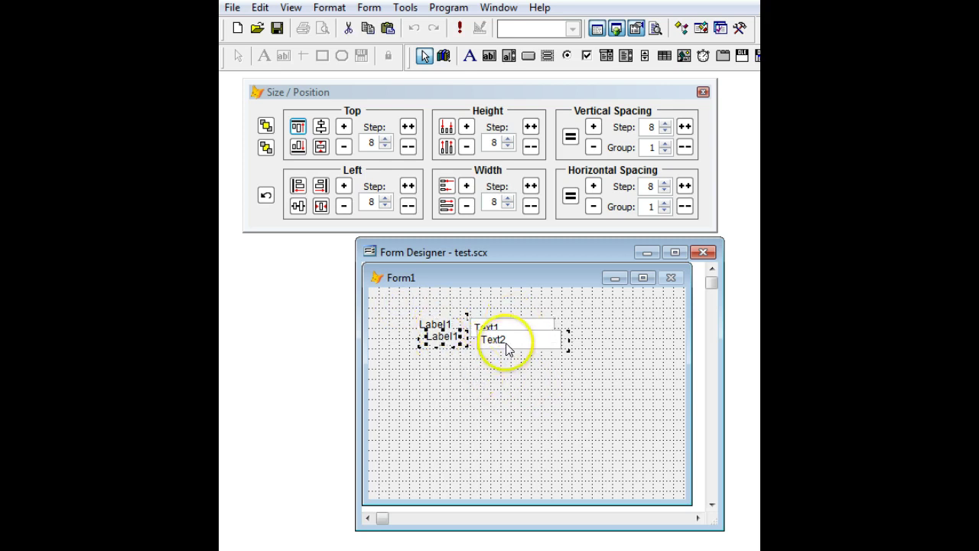
pyautogui.keyDown('shift'); pyautogui.click(504, 342); pyautogui.keyUp('shift')
pyautogui.click(505, 344)
pyautogui.click(440, 342)
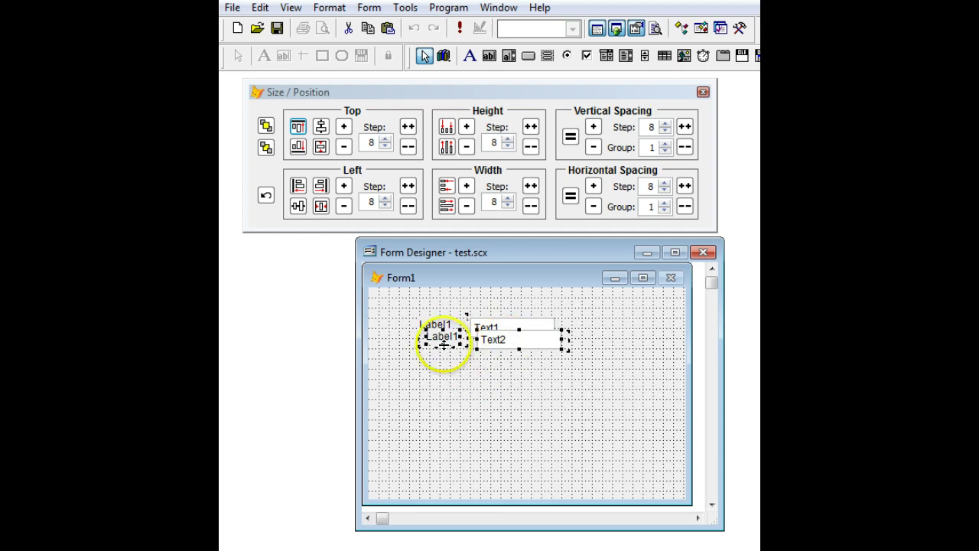
pyautogui.click(520, 349)
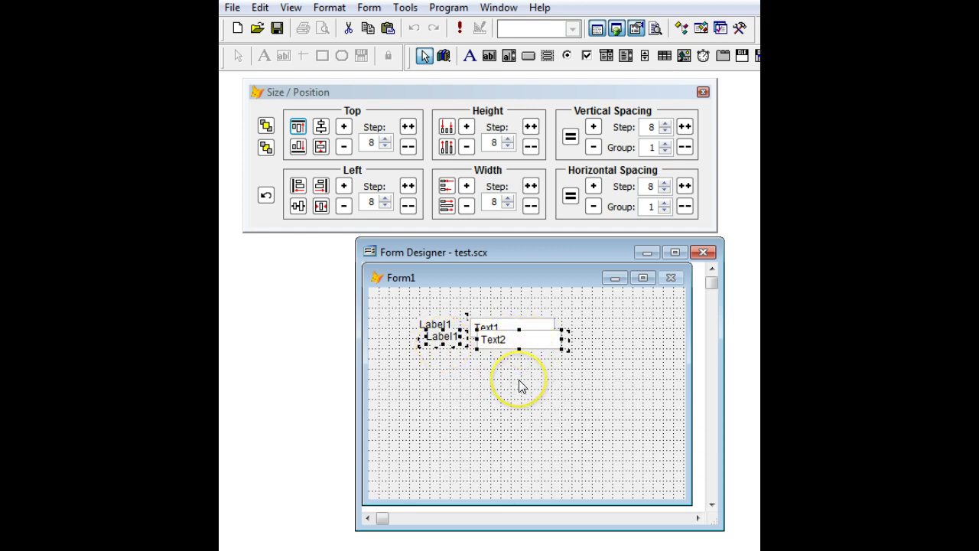
pyautogui.click(520, 381)
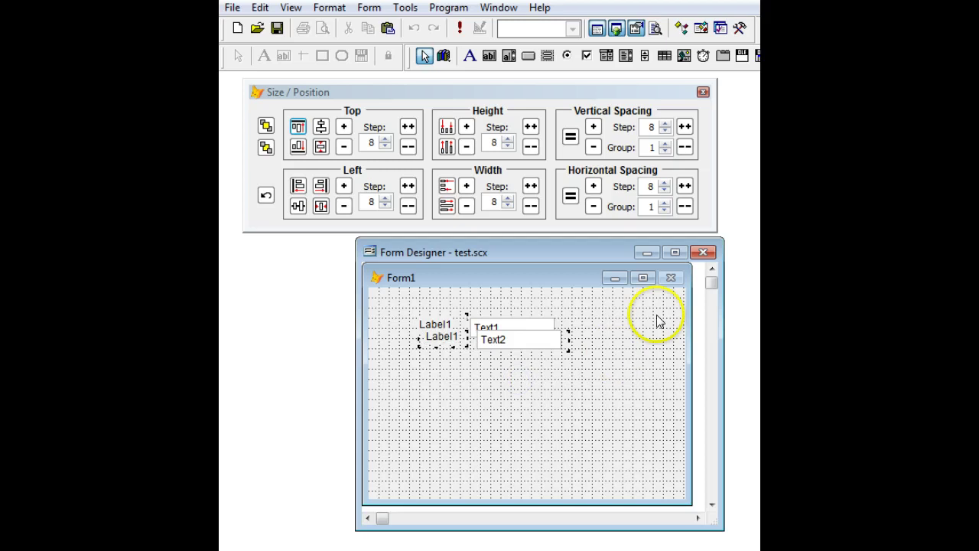
# Set the vertical spacing group to 2 and equalize the spacing between the two label and text box rows.
pyautogui.click(666, 144)
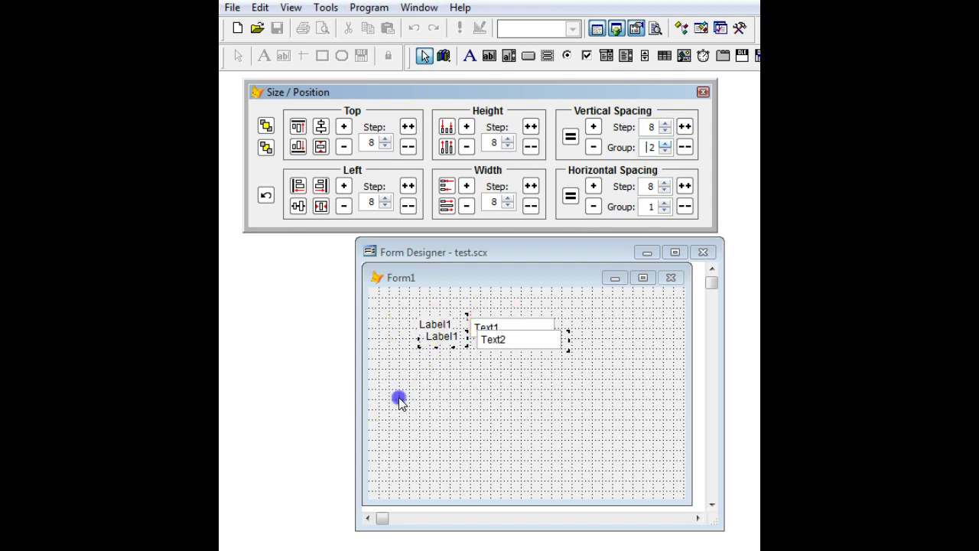
pyautogui.moveTo(400, 398); pyautogui.dragTo(558, 316)
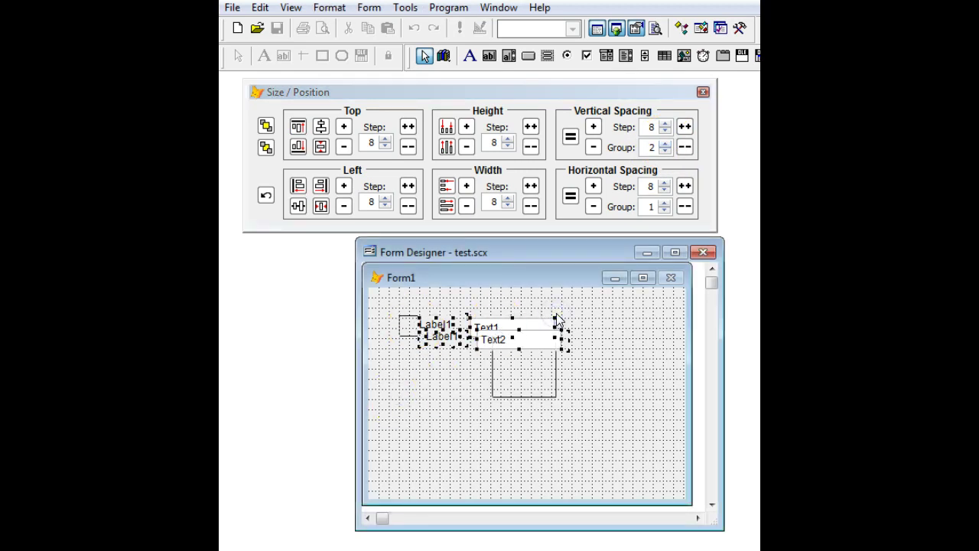
pyautogui.click(570, 138)
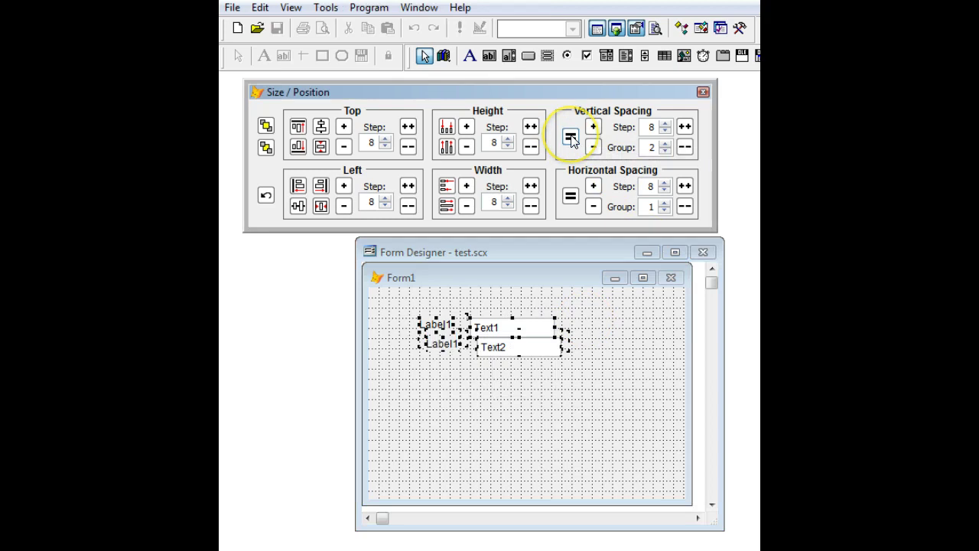
pyautogui.click(590, 325)
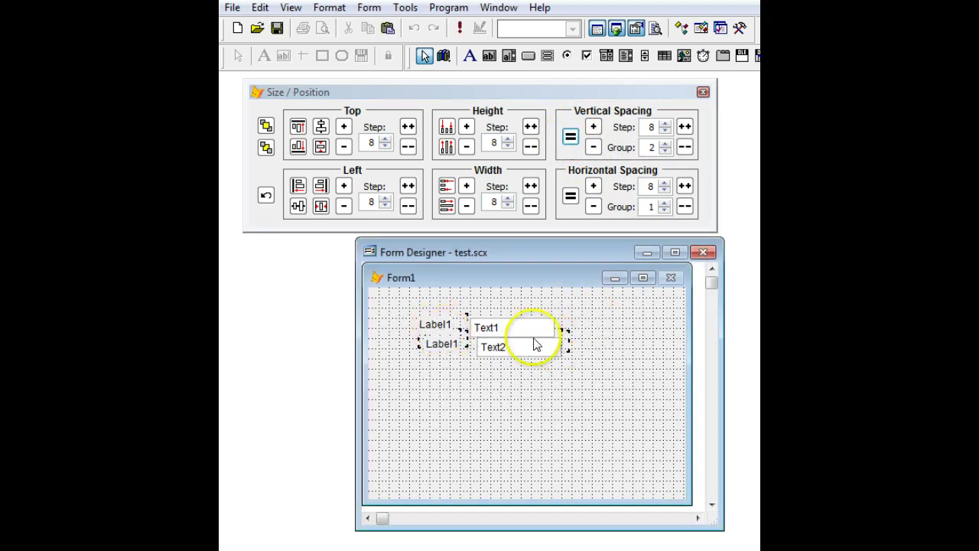
# Increase the vertical spacing between the two label and text box rows repeatedly in single increments.
pyautogui.moveTo(434, 371); pyautogui.dragTo(525, 321)
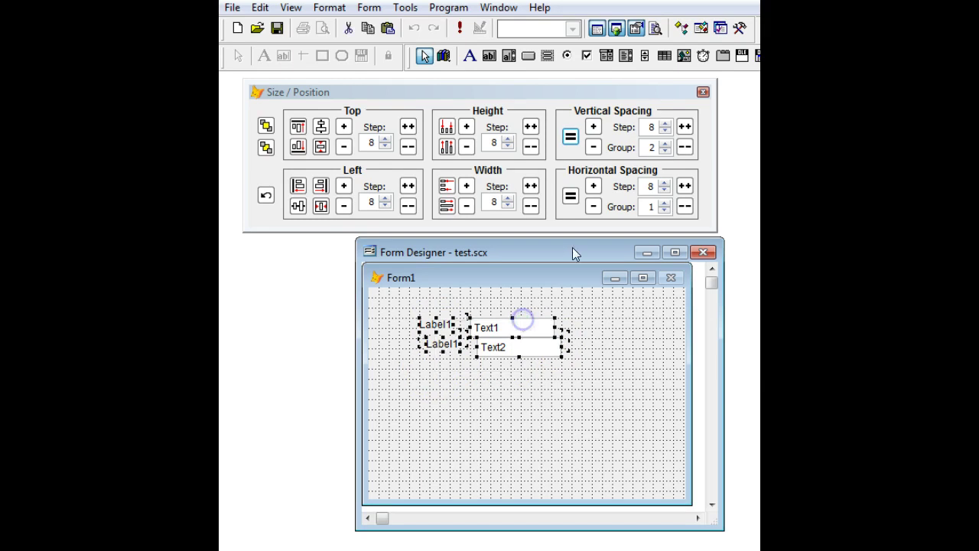
pyautogui.click(594, 127)
pyautogui.click(594, 127)
pyautogui.click(595, 127)
pyautogui.click(595, 127)
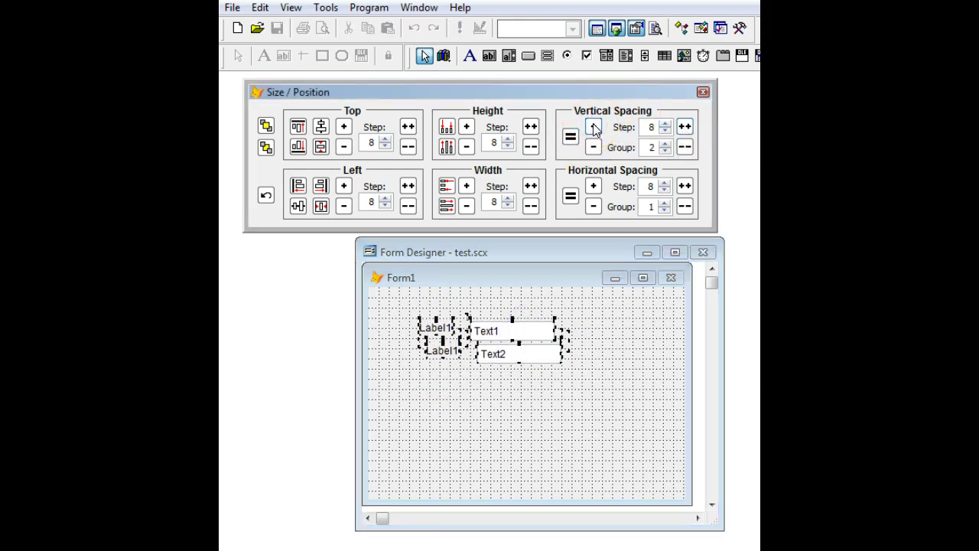
pyautogui.click(595, 127)
pyautogui.click(594, 127)
pyautogui.click(595, 127)
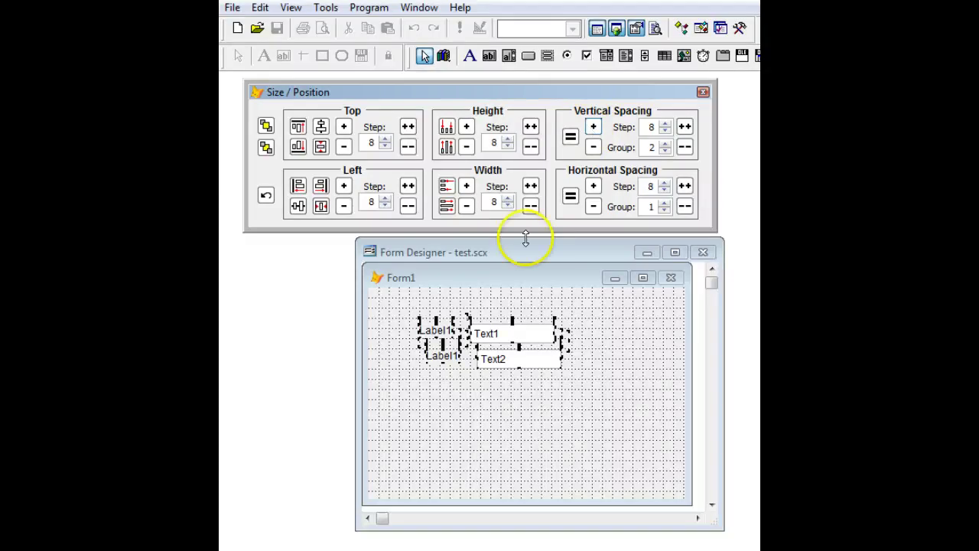
# Delete both label and text box pairs from the form.
pyautogui.click(514, 403)
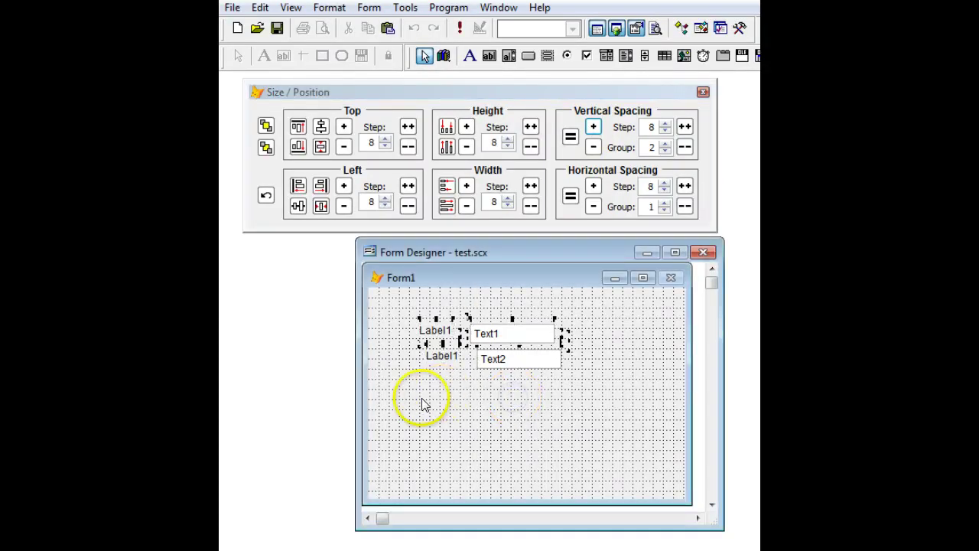
pyautogui.moveTo(422, 398); pyautogui.dragTo(533, 325)
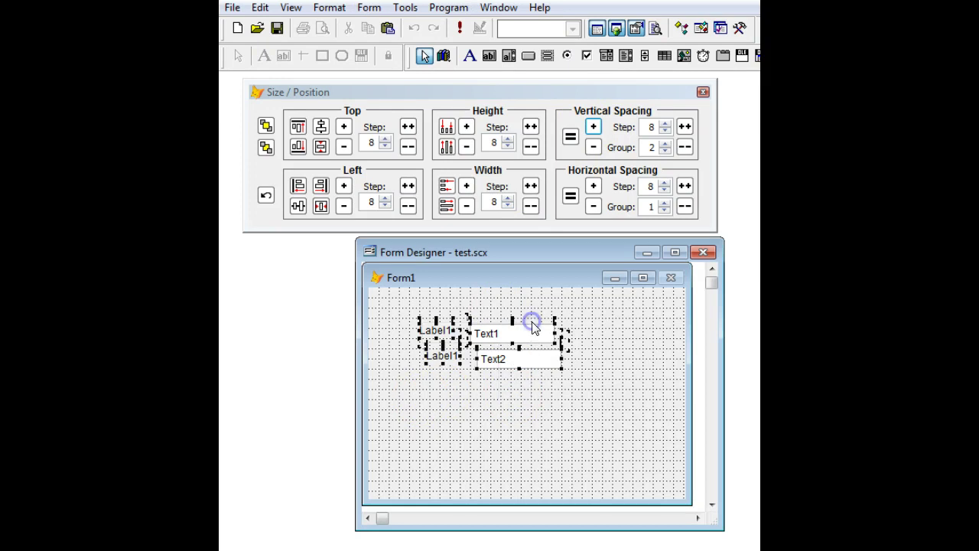
pyautogui.press('Delete')
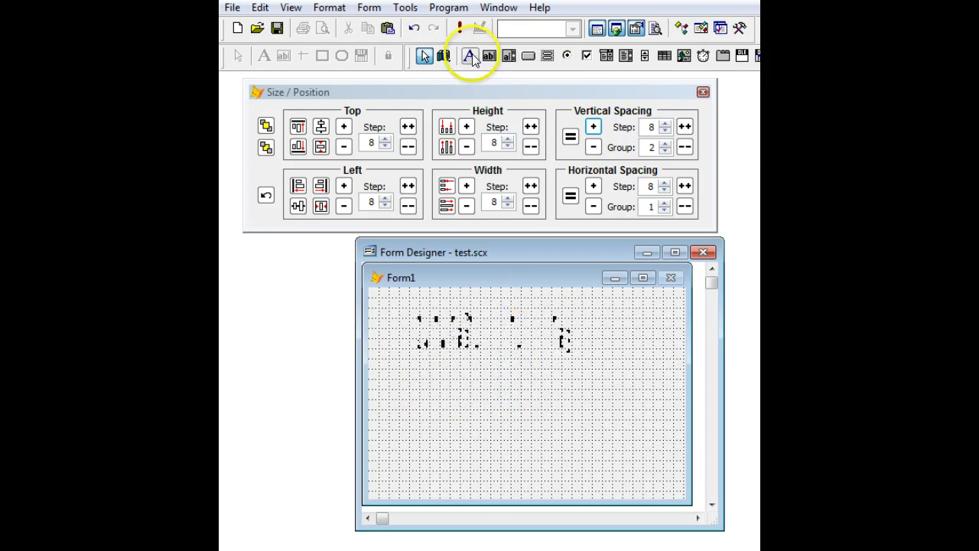
# Add a label, a text box, a check box and a second label side by side in one row.
pyautogui.click(470, 55)
pyautogui.click(395, 315)
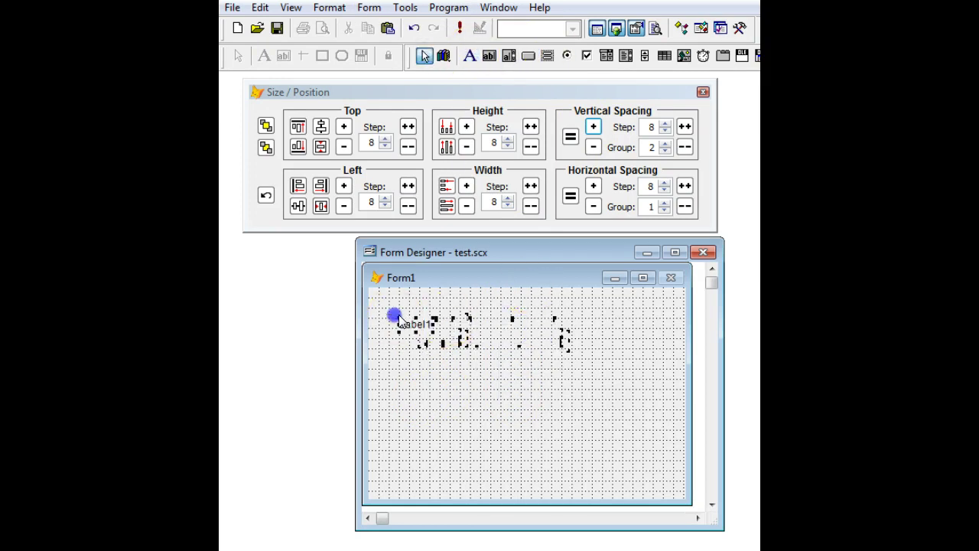
pyautogui.click(488, 56)
pyautogui.click(450, 318)
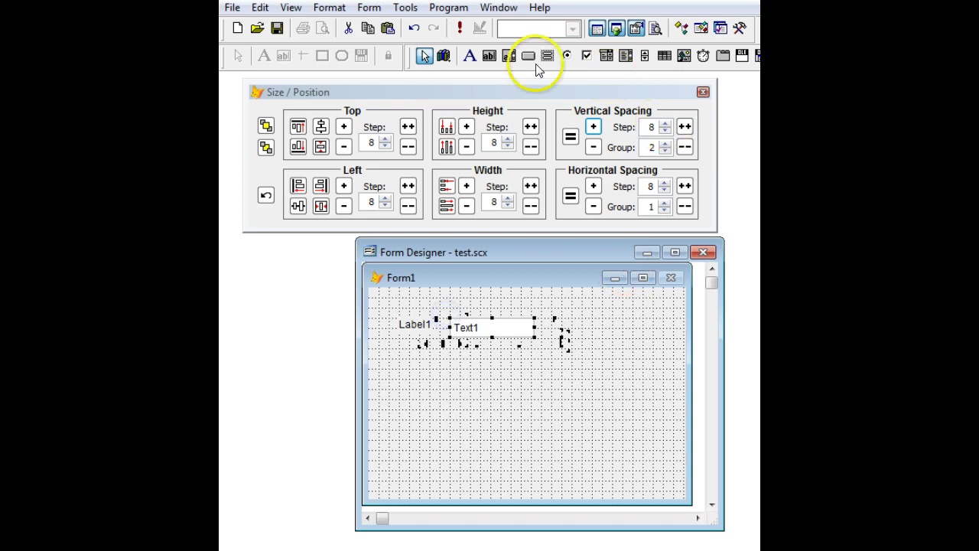
pyautogui.click(586, 56)
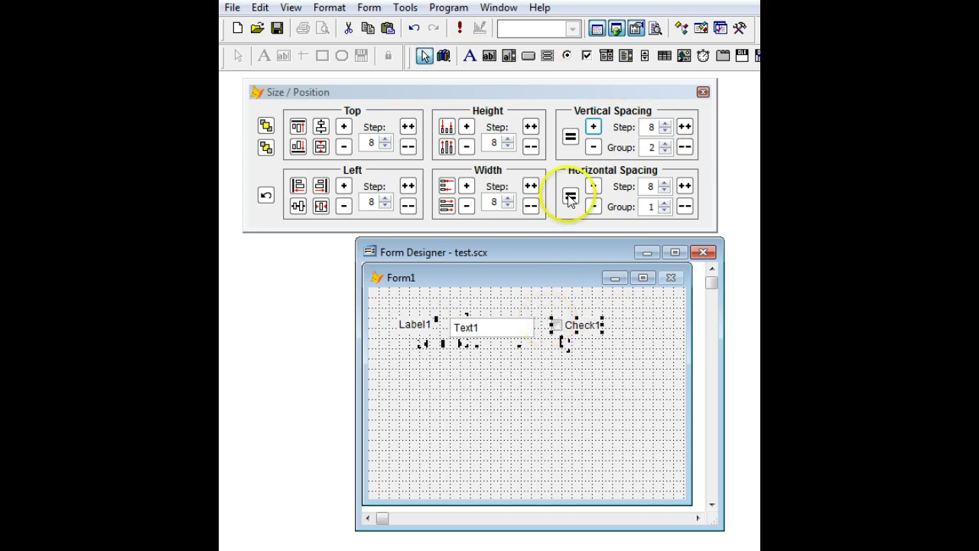
pyautogui.click(469, 56)
pyautogui.click(617, 318)
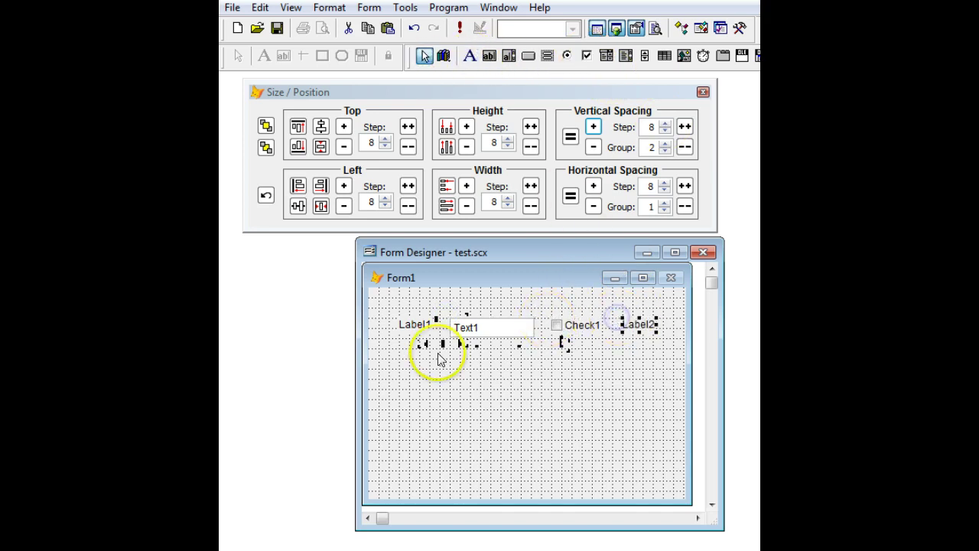
# Copy the row of label, text box, check box and second label, and paste it twice onto the form.
pyautogui.moveTo(405, 359); pyautogui.dragTo(645, 308)
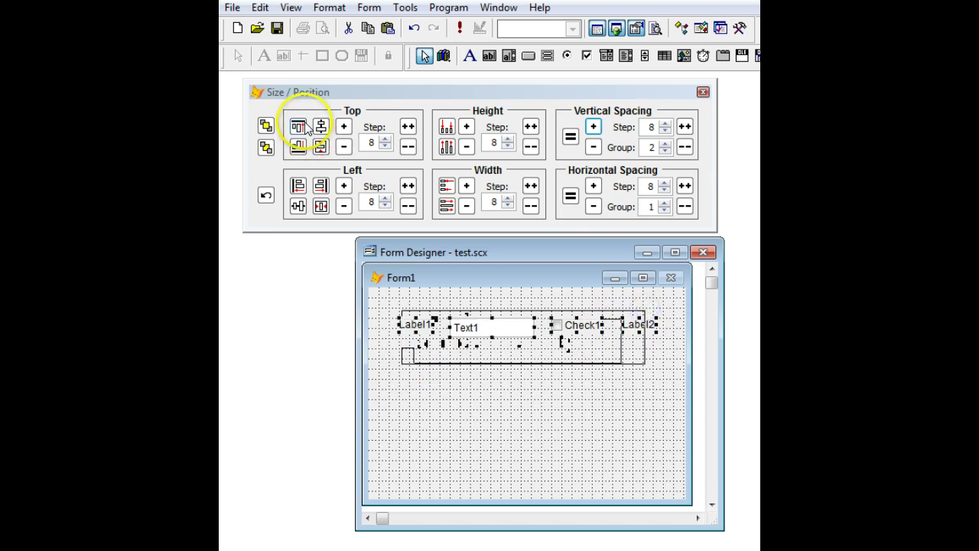
pyautogui.moveTo(418, 368); pyautogui.dragTo(648, 312)
pyautogui.hotkey('ctrl', 'c')
pyautogui.hotkey('ctrl', 'v')
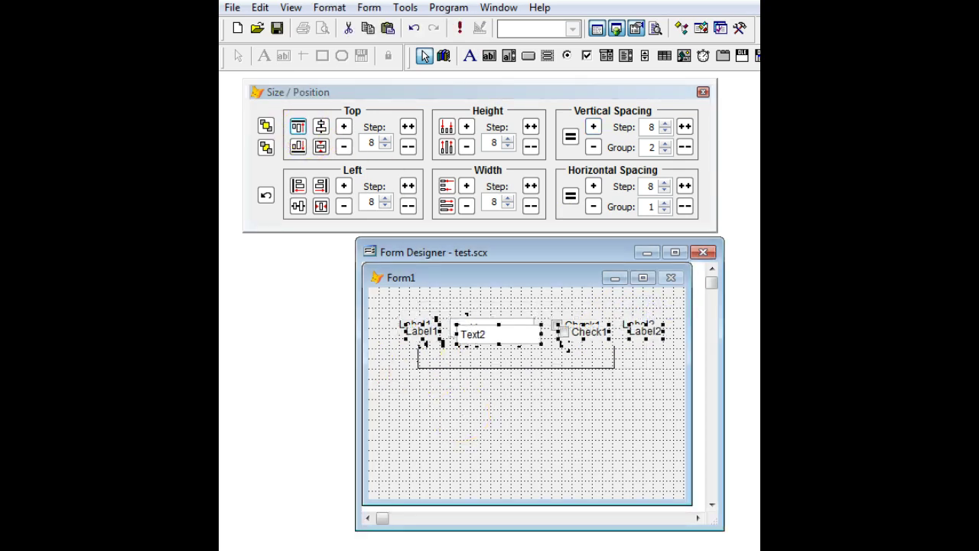
pyautogui.hotkey('ctrl', 'v')
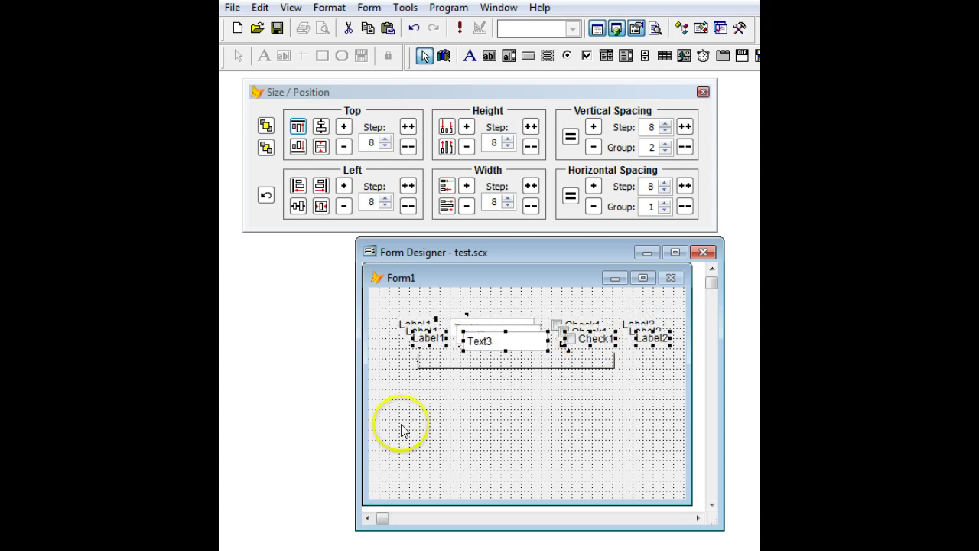
# Set the vertical spacing group to 4 and equalize the vertical spacing between the three rows of controls.
pyautogui.moveTo(388, 400); pyautogui.dragTo(661, 310)
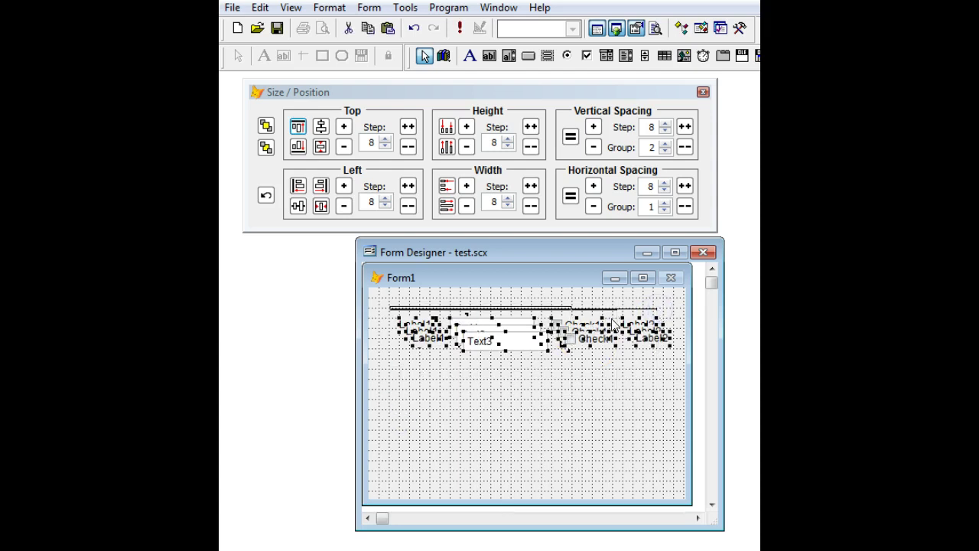
pyautogui.click(413, 326)
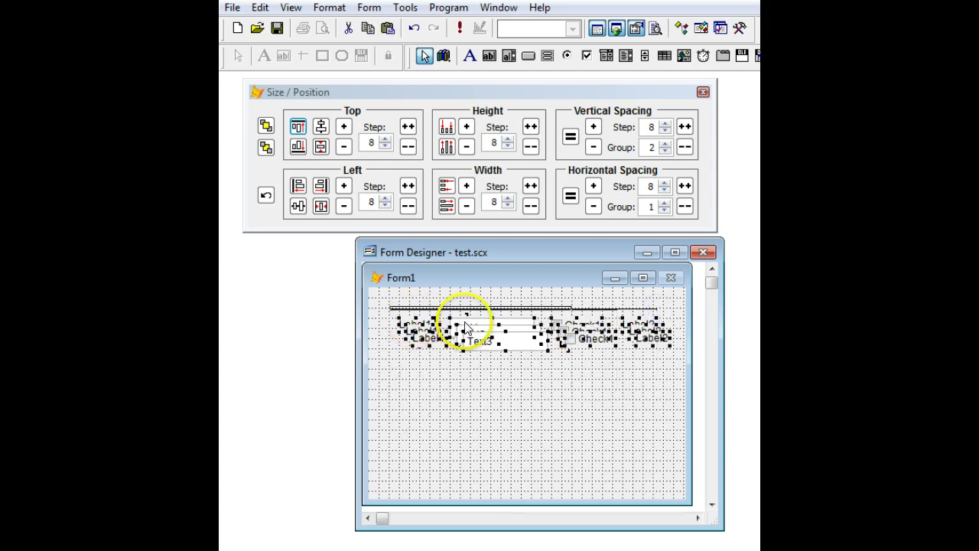
pyautogui.click(666, 144)
pyautogui.click(667, 144)
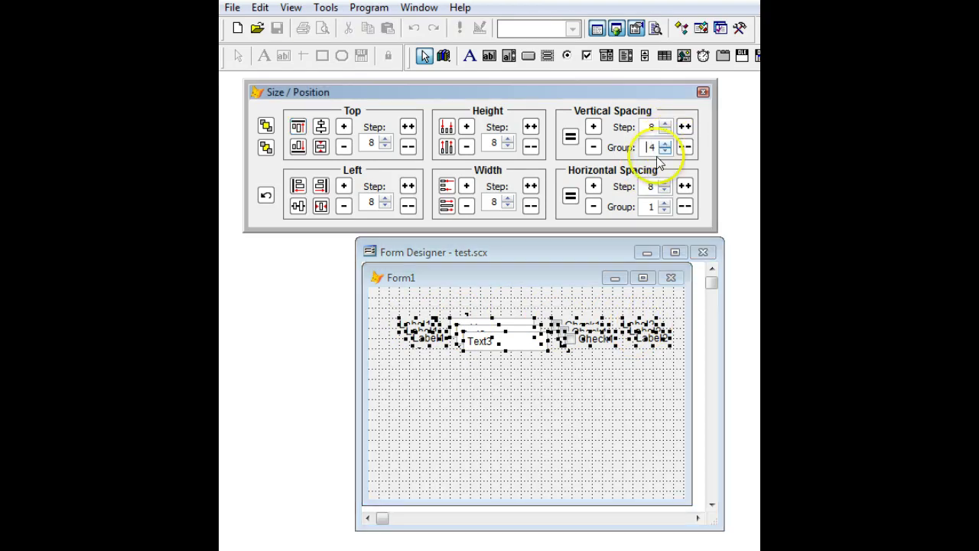
pyautogui.click(570, 139)
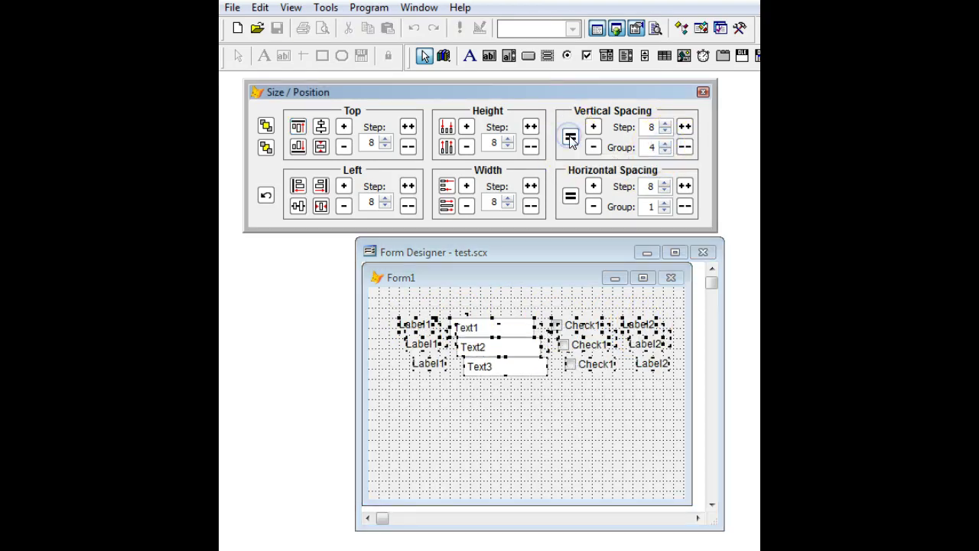
pyautogui.click(550, 407)
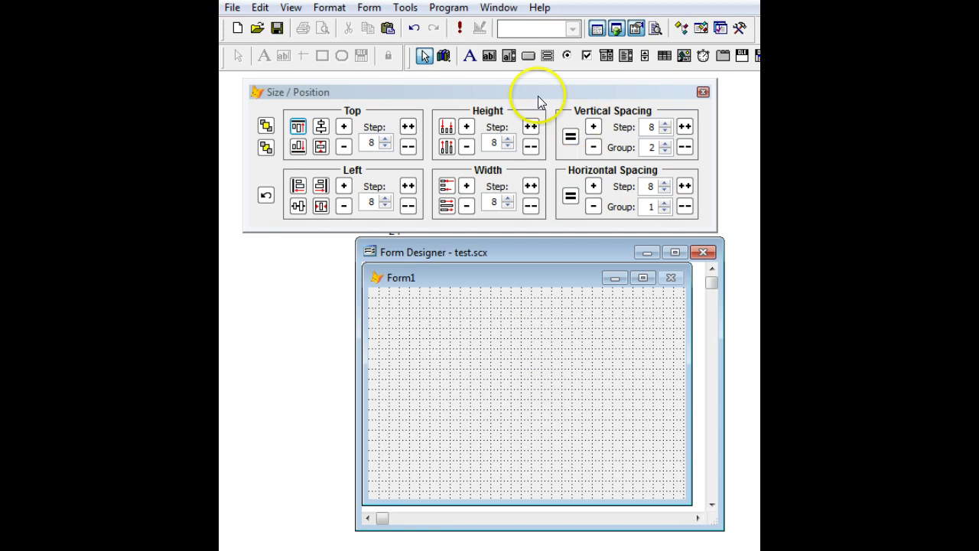
# Add a label and two text boxes side by side in one row on the form.
pyautogui.click(470, 57)
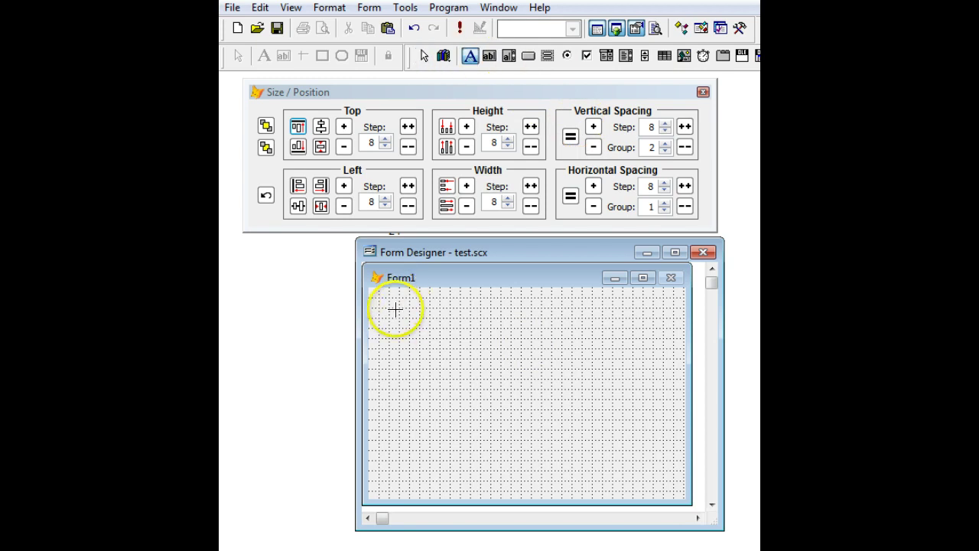
pyautogui.click(397, 309)
pyautogui.click(489, 56)
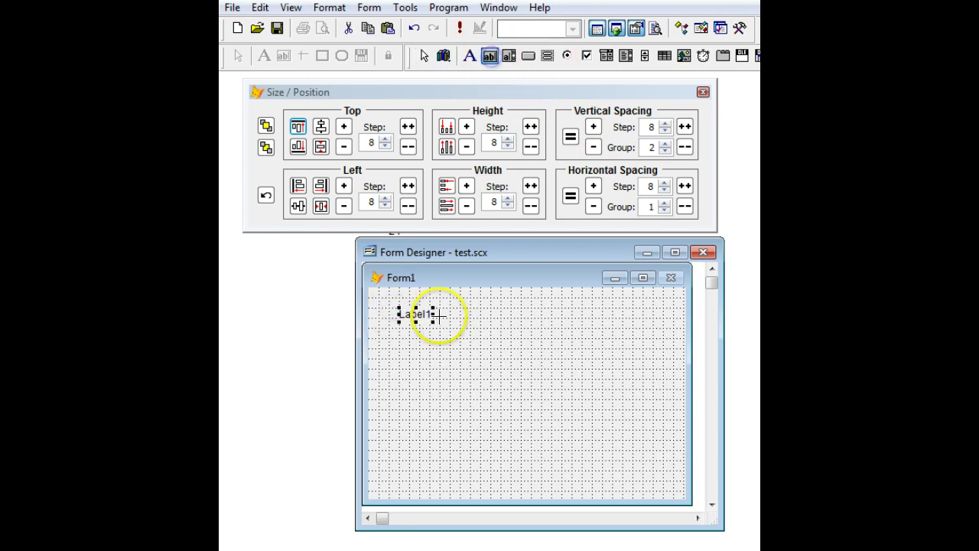
pyautogui.click(439, 309)
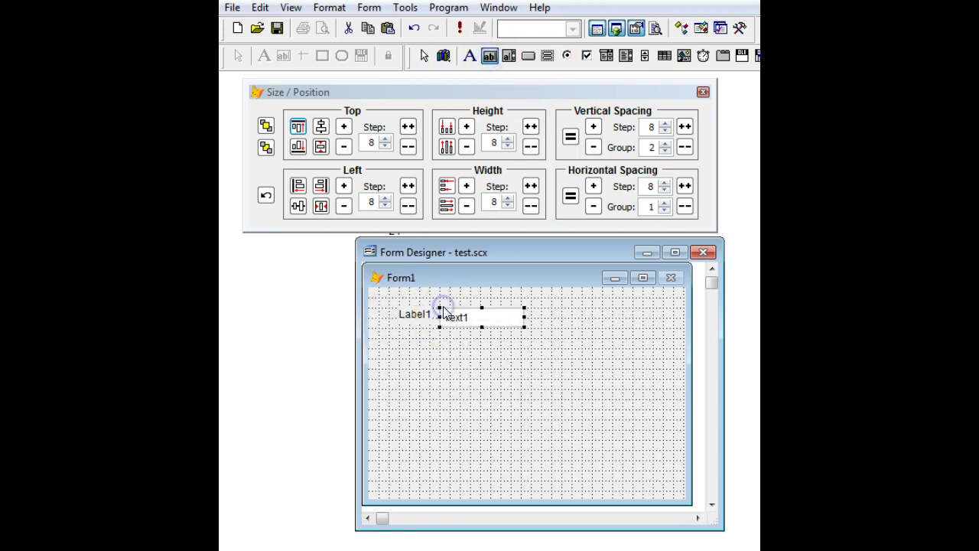
pyautogui.click(489, 56)
pyautogui.click(534, 307)
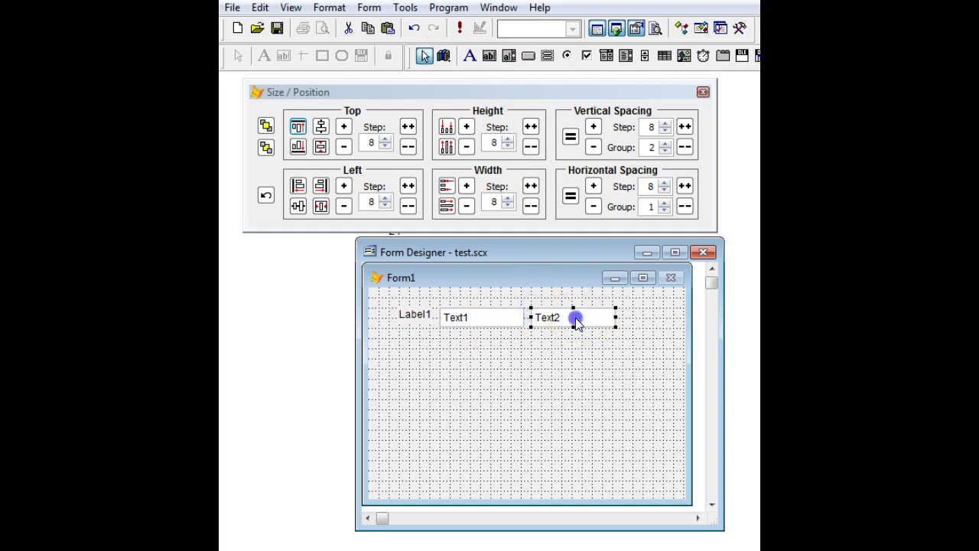
# Move the second text box and the label horizontally so that both overlap the first text box.
pyautogui.moveTo(575, 316); pyautogui.dragTo(543, 316)
pyautogui.click(424, 316)
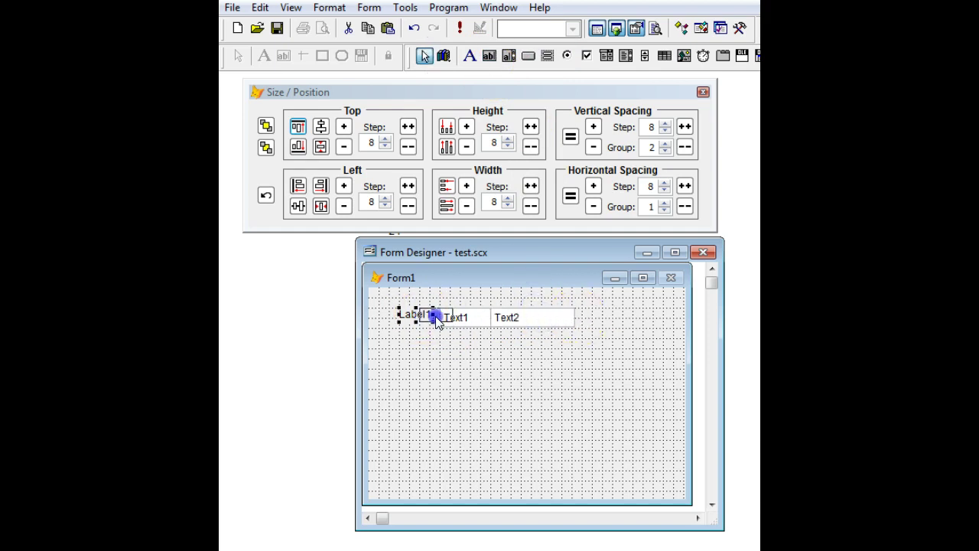
pyautogui.moveTo(446, 319); pyautogui.dragTo(446, 320)
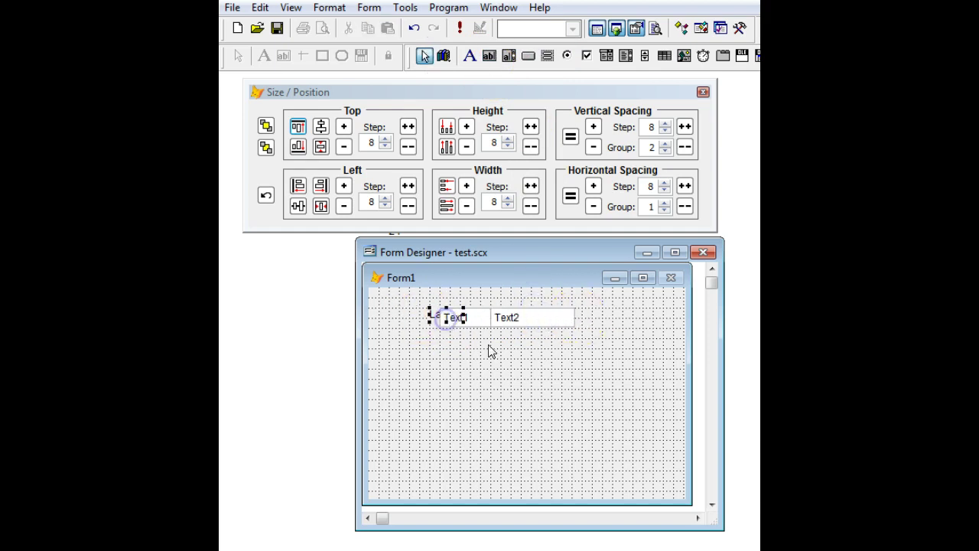
# Duplicate the overlapping label and two text boxes as a second row on the form.
pyautogui.moveTo(410, 354); pyautogui.dragTo(571, 312)
pyautogui.hotkey('ctrl', 'v')
pyautogui.click(416, 394)
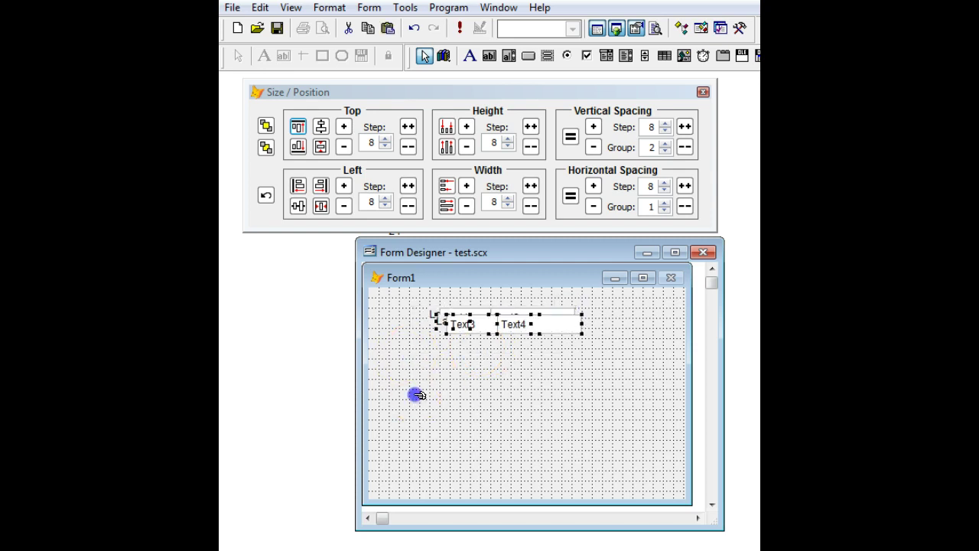
pyautogui.moveTo(426, 310); pyautogui.dragTo(422, 309)
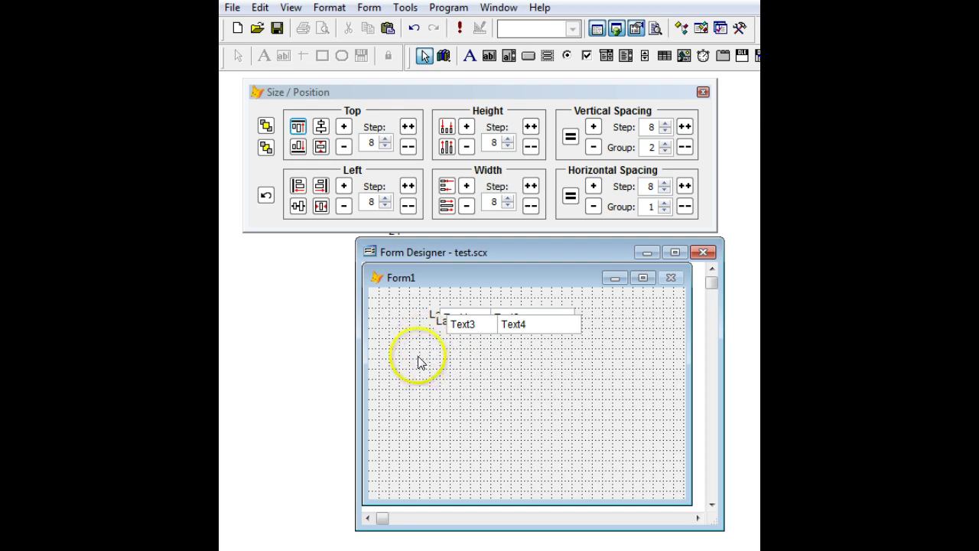
pyautogui.moveTo(420, 355); pyautogui.dragTo(420, 348)
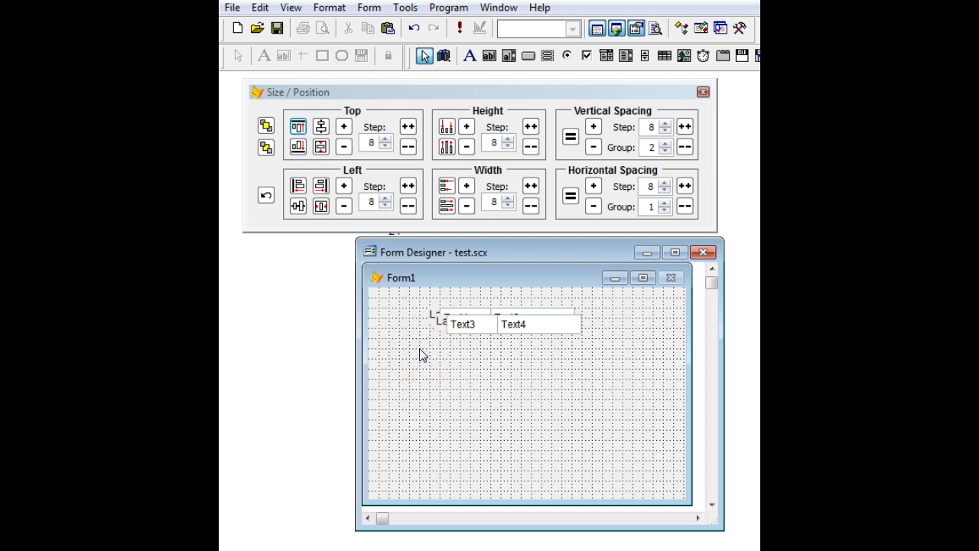
pyautogui.moveTo(420, 355); pyautogui.dragTo(420, 349)
pyautogui.moveTo(596, 316); pyautogui.dragTo(601, 346)
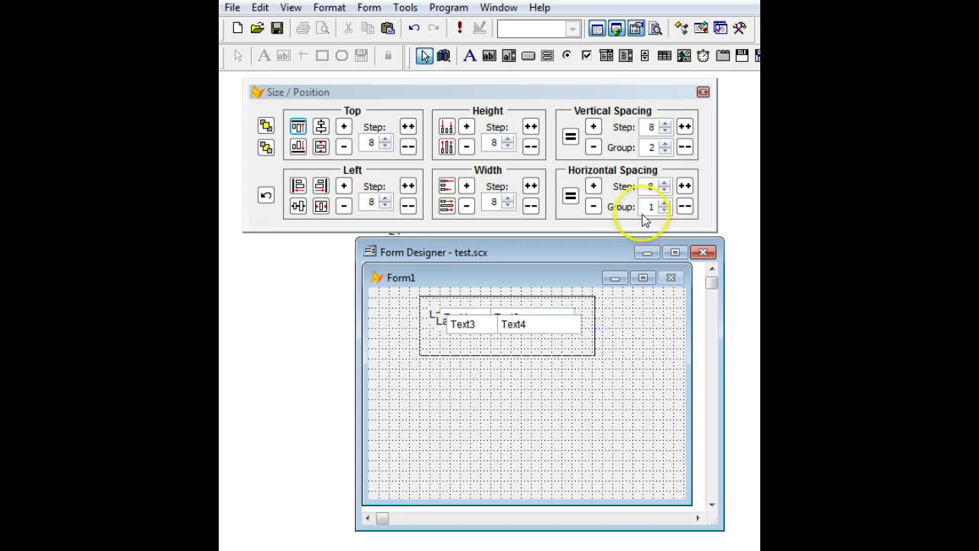
# Set the horizontal spacing group to 2 and equalize the horizontal spacing of all labels and text boxes.
pyautogui.click(666, 203)
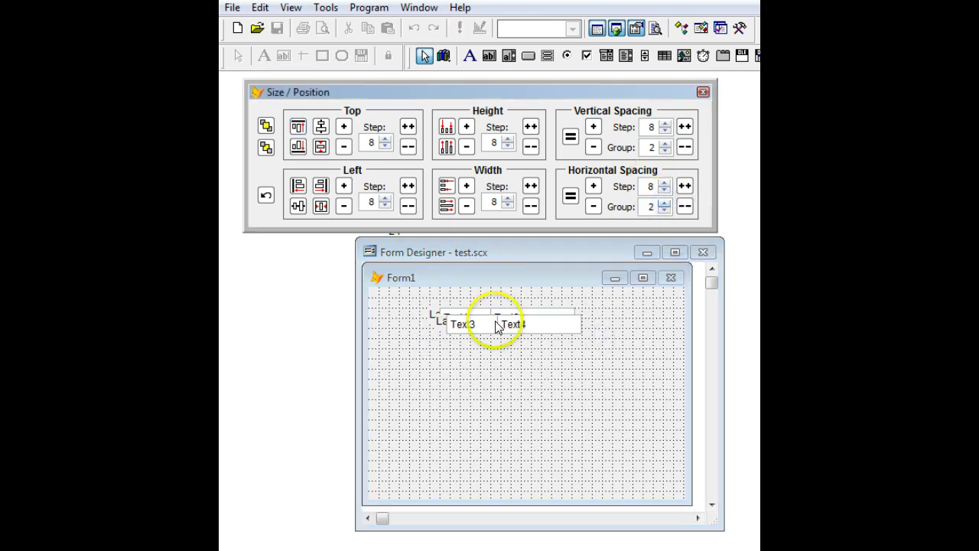
pyautogui.click(467, 362)
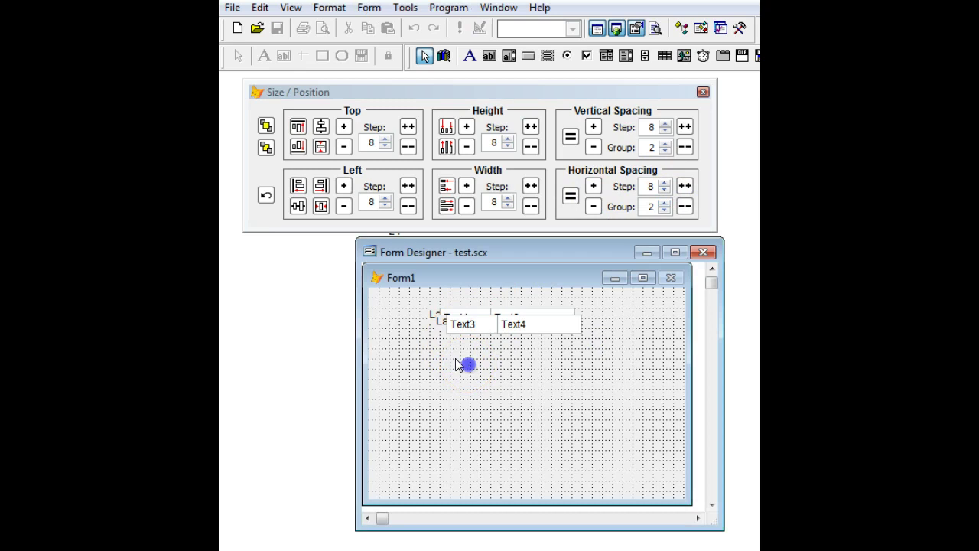
pyautogui.moveTo(429, 352); pyautogui.dragTo(589, 306)
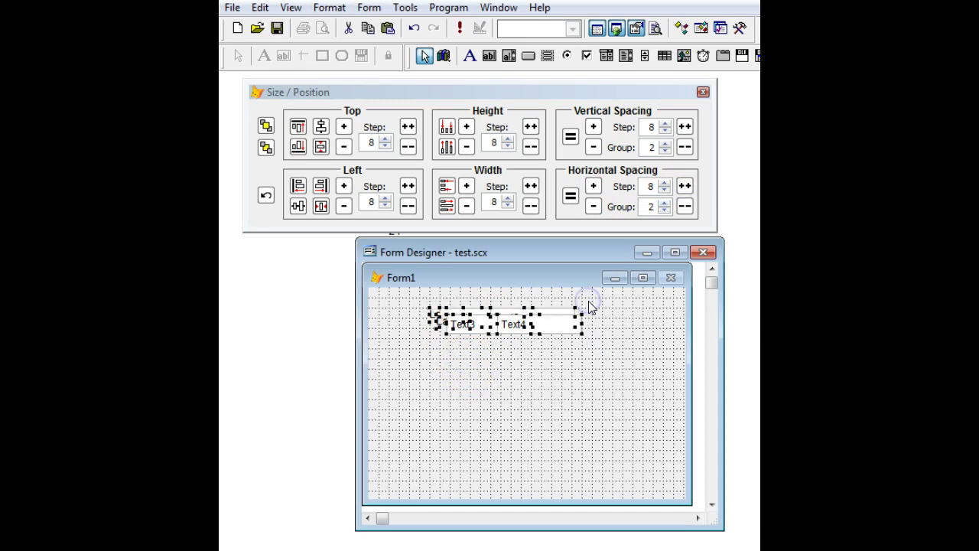
pyautogui.click(571, 199)
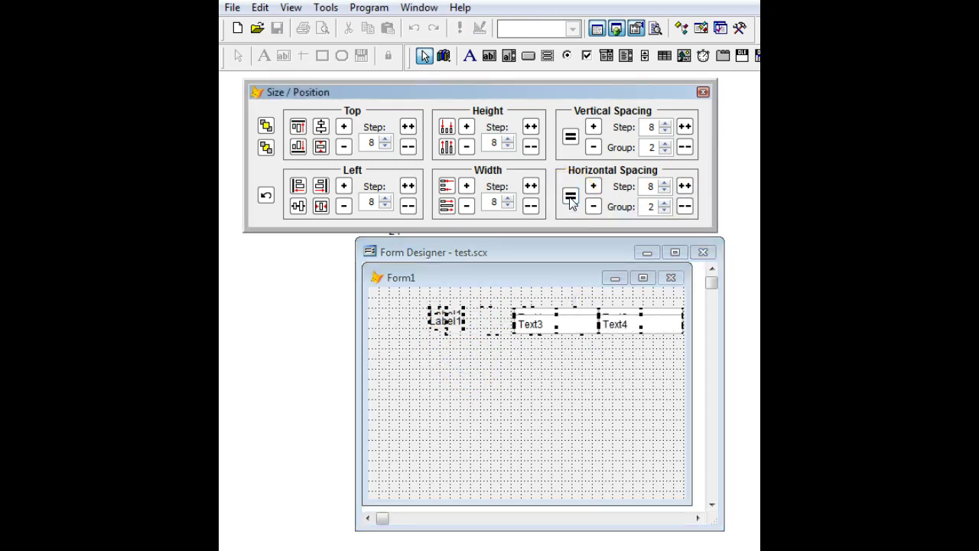
pyautogui.click(540, 373)
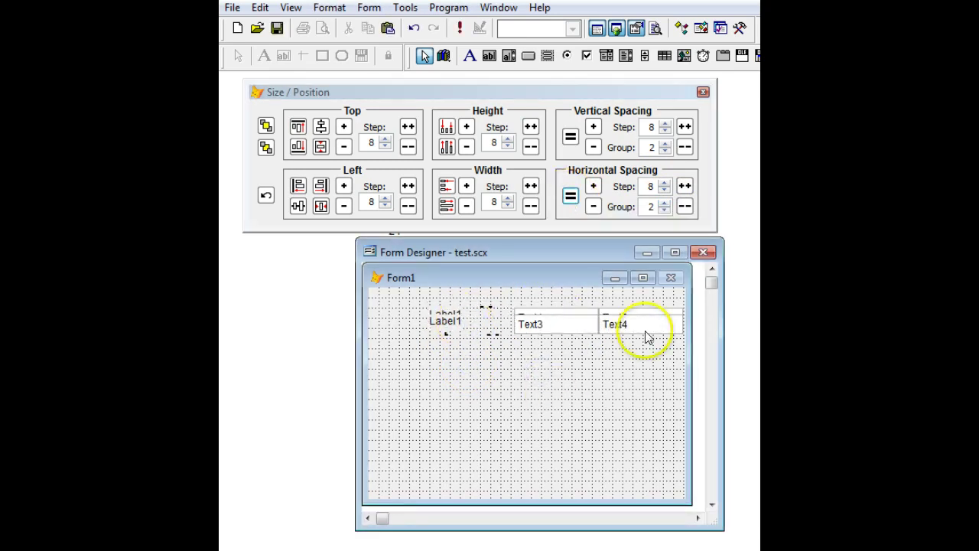
# Set the horizontal spacing group to 1 and equalize the horizontal spacing of all labels and text boxes again.
pyautogui.click(665, 210)
pyautogui.click(483, 313)
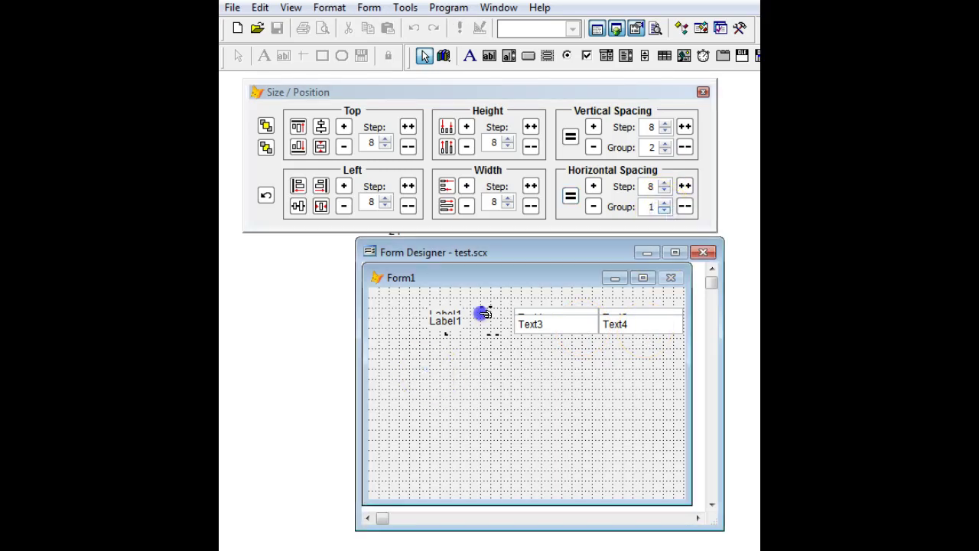
pyautogui.moveTo(425, 375); pyautogui.dragTo(640, 305)
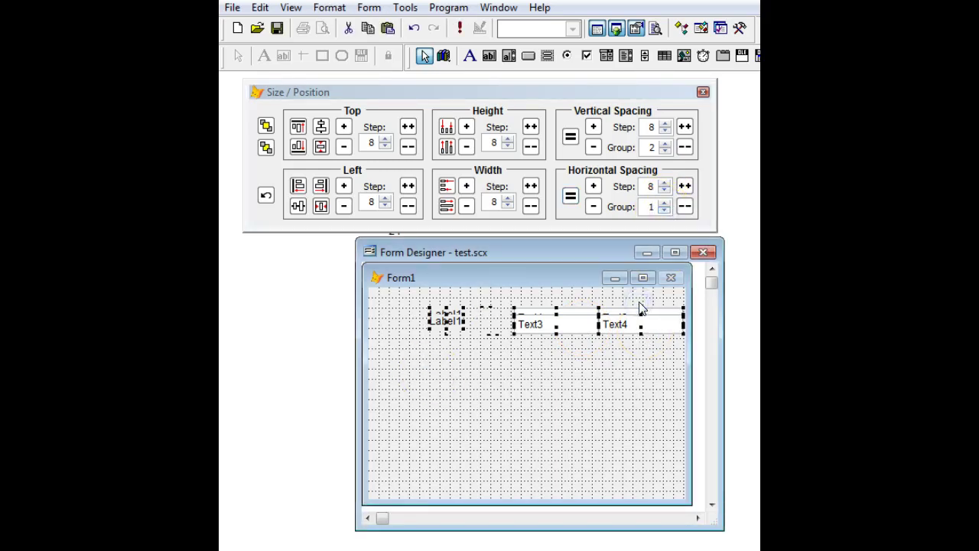
pyautogui.click(571, 197)
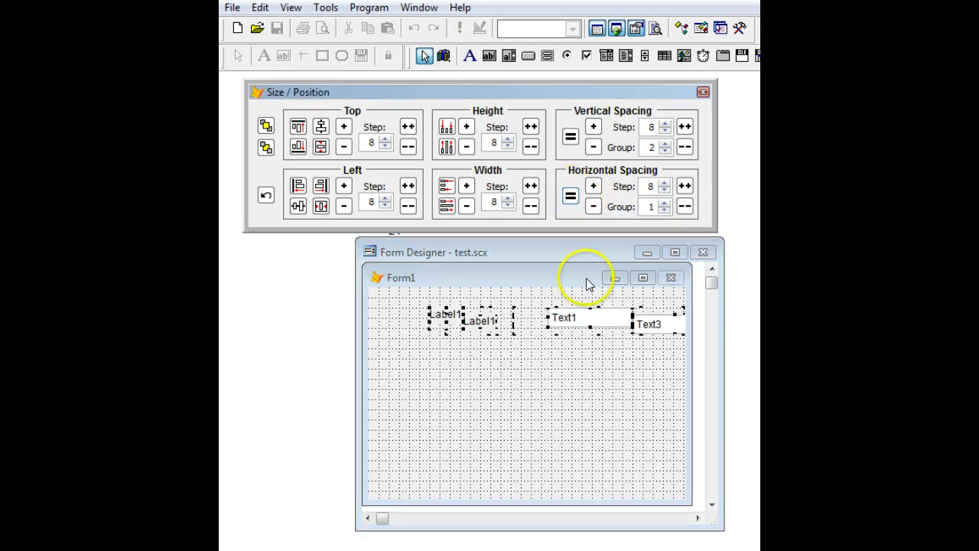
pyautogui.click(503, 282)
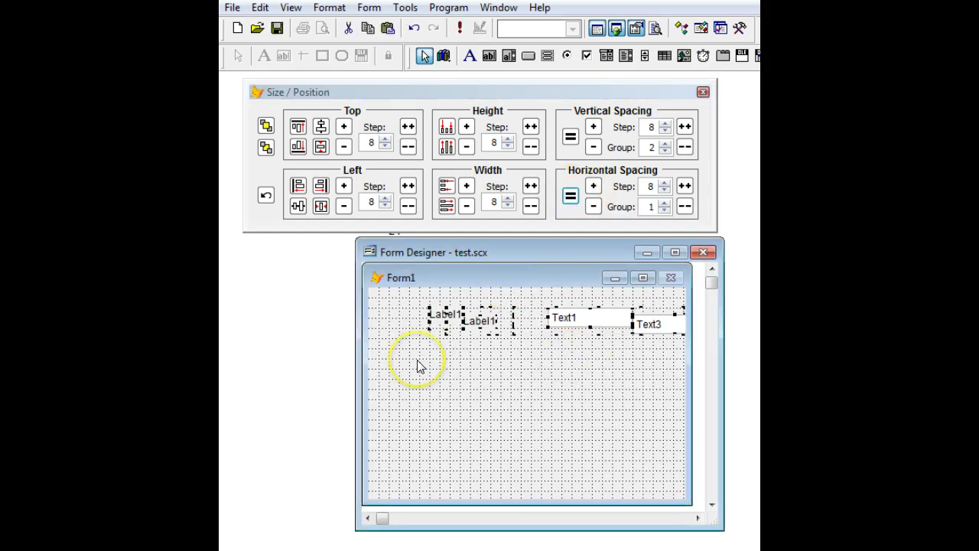